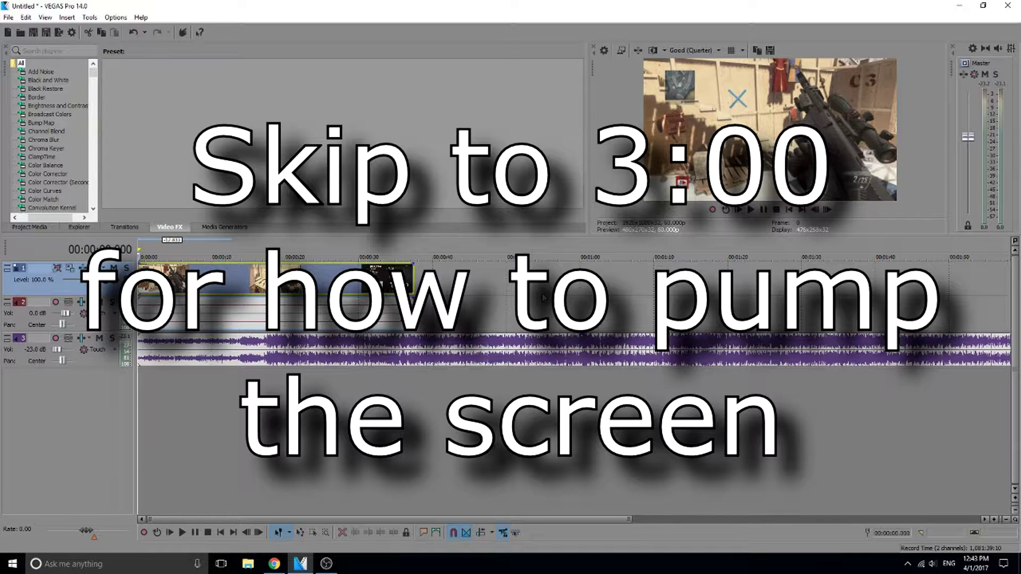
Check the resample setting among the gameplay clip's switches
scroll(440, 368, up, 2)
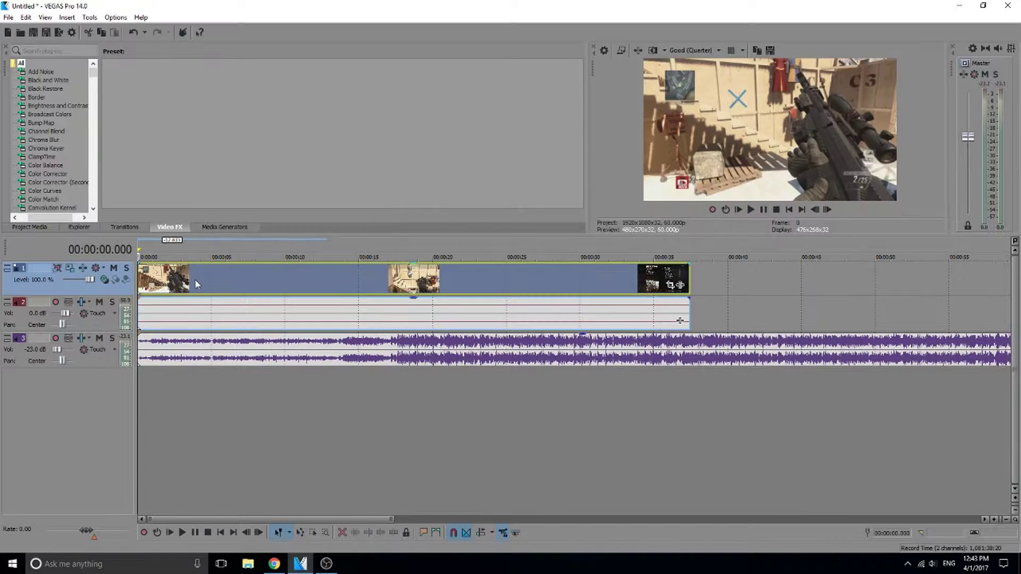
click(195, 279)
right_click(194, 279)
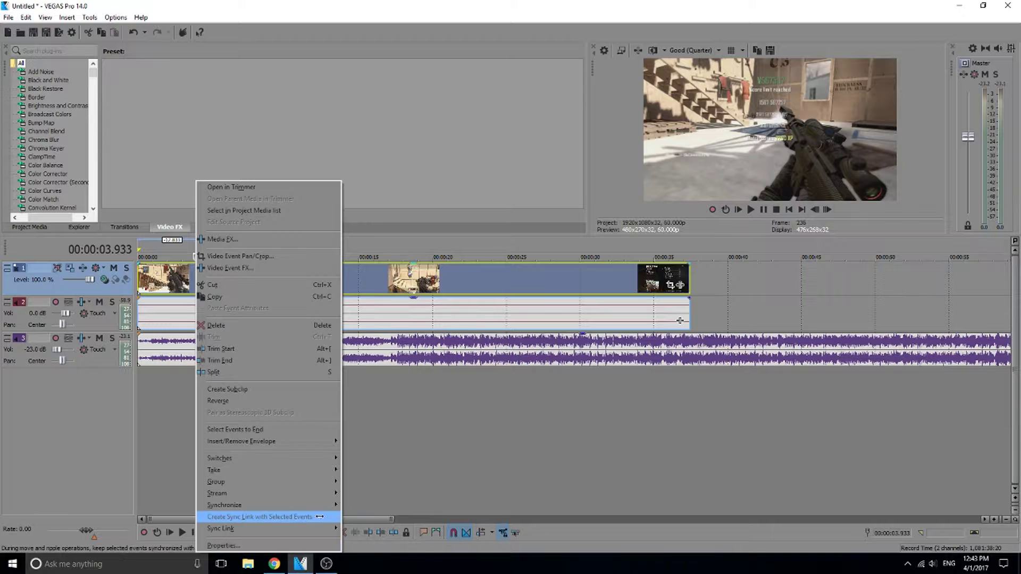
mouse_move(298, 458)
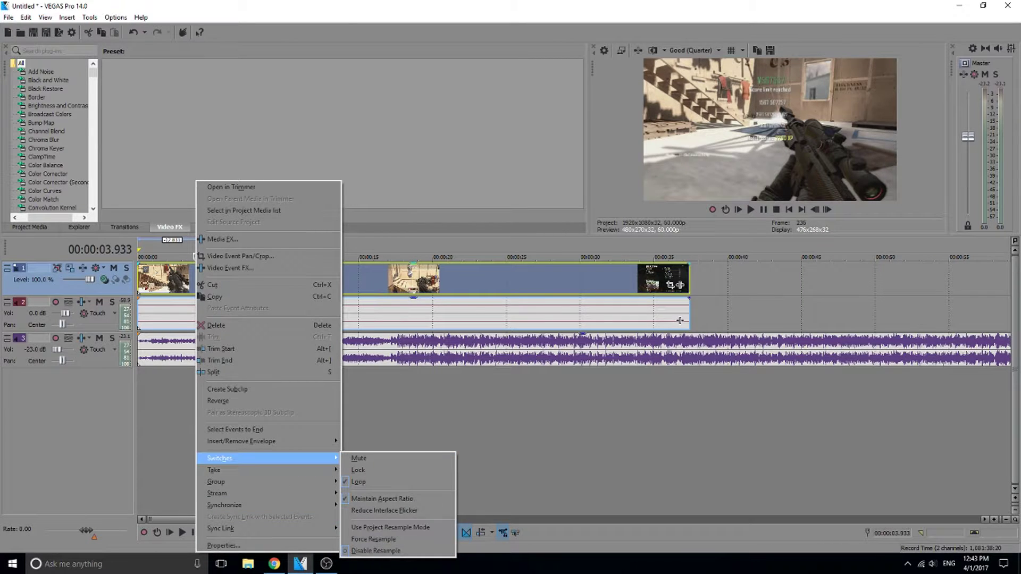
click(145, 279)
key(w)
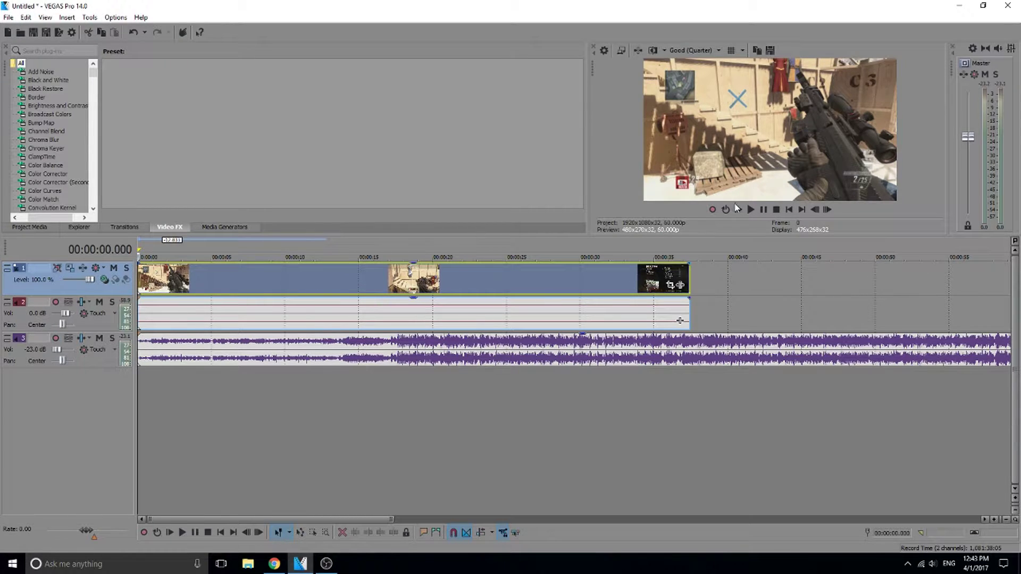
Play and scrub through the opening of the gameplay clip to look for the first gunshot
click(764, 210)
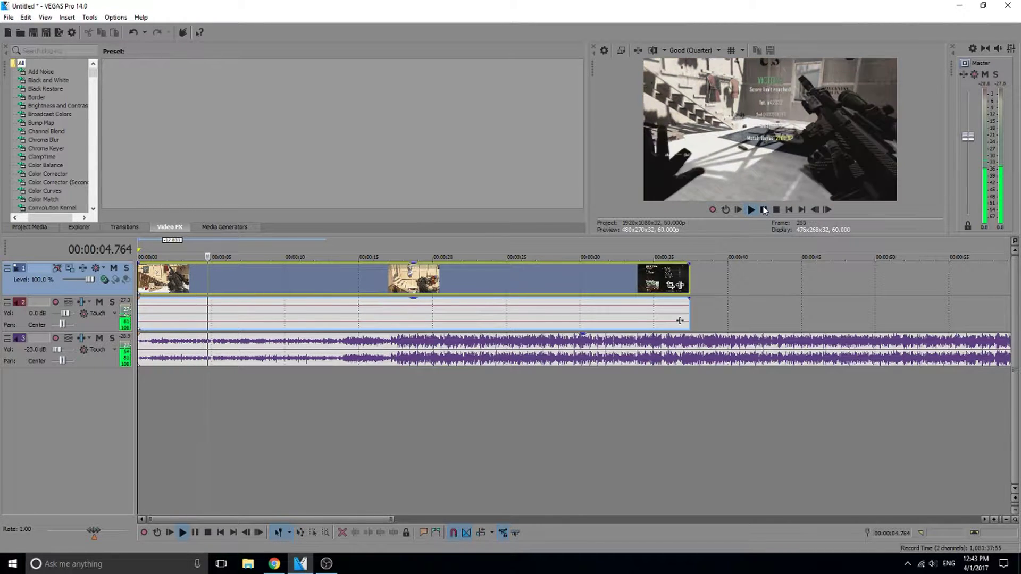
click(764, 211)
click(346, 305)
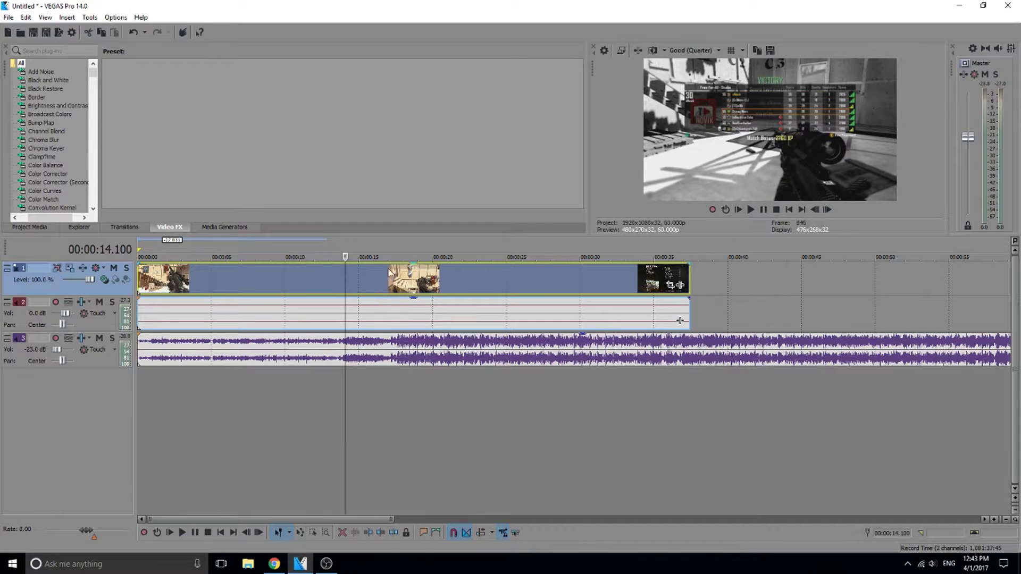
click(140, 278)
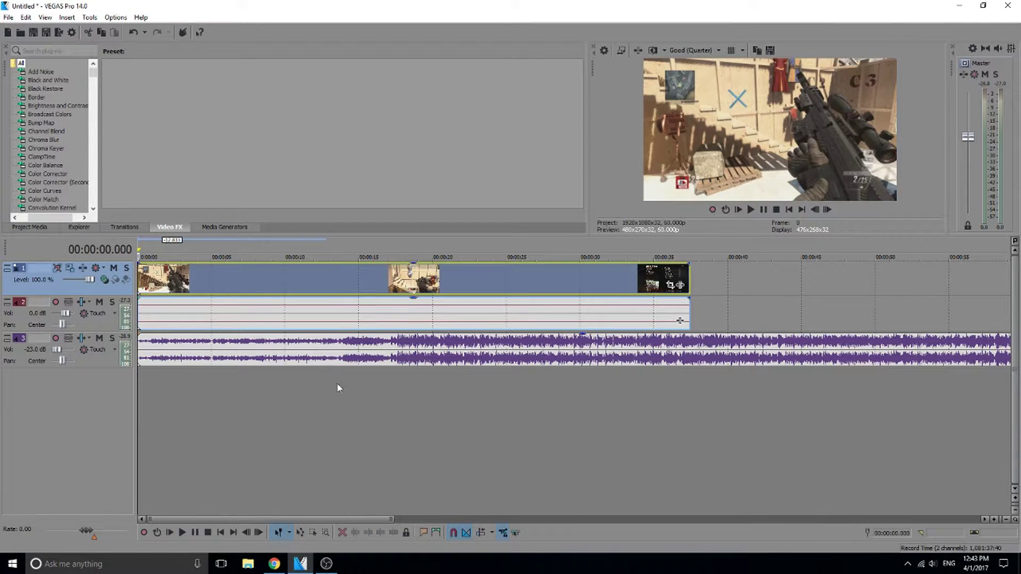
click(209, 281)
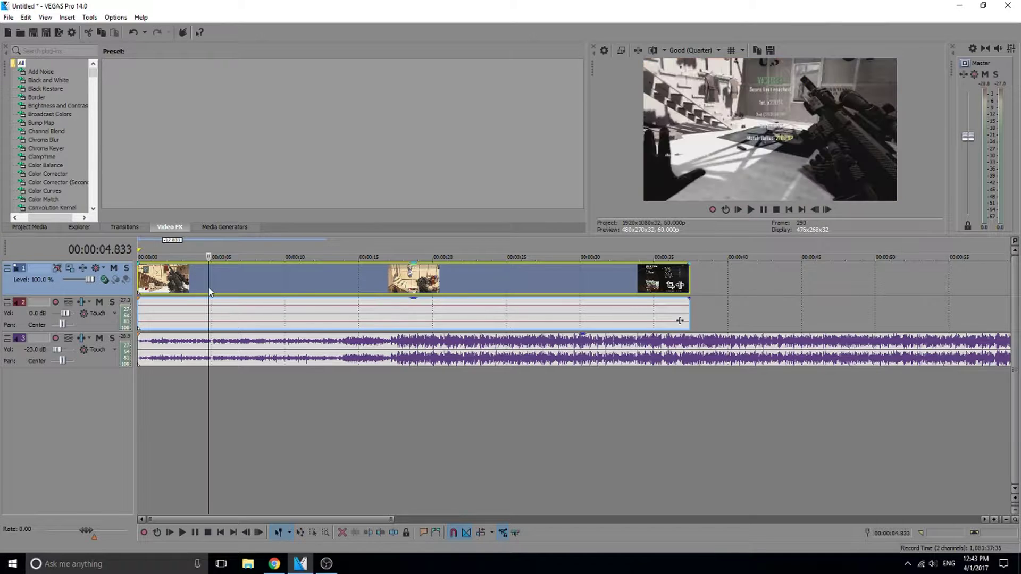
click(193, 280)
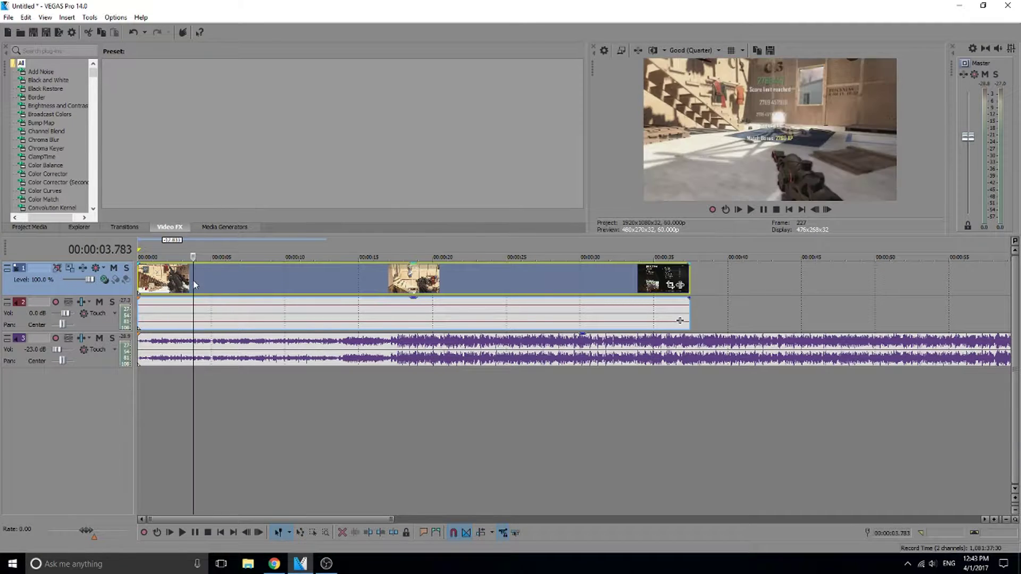
scroll(306, 330, up, 4)
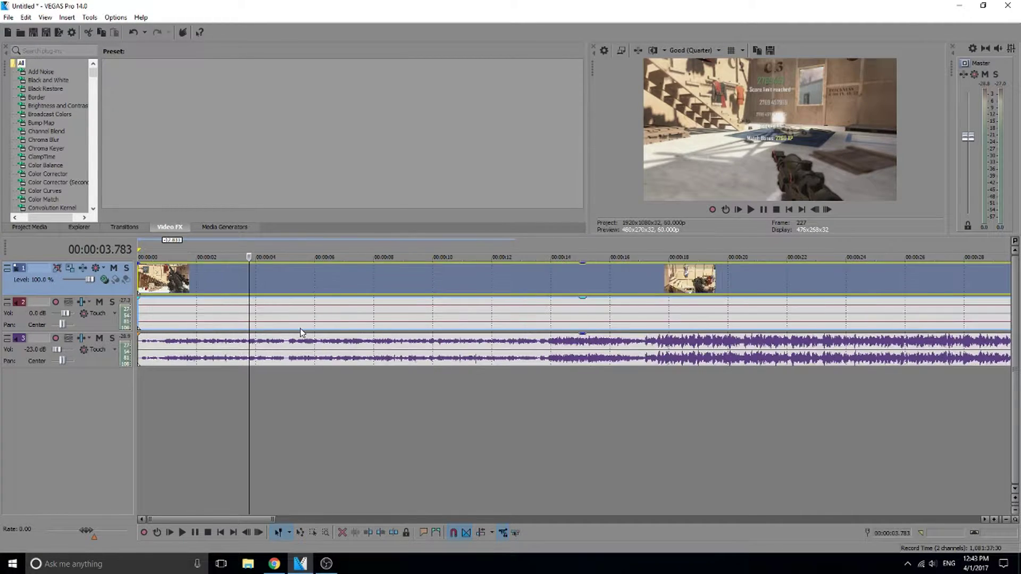
click(207, 284)
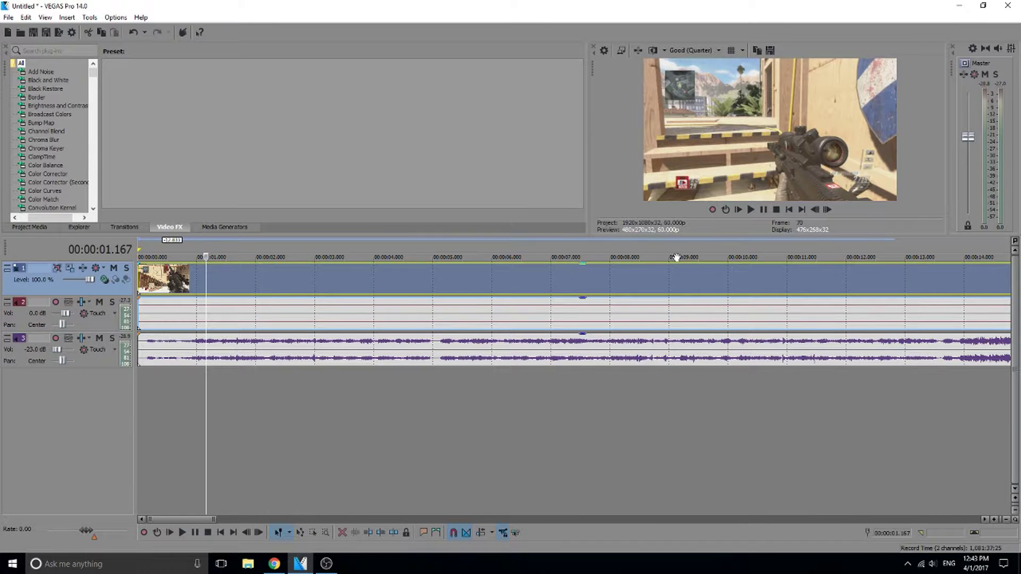
Find the first gunshot's muzzle-flash frame at 00:00:03.517 and split the gameplay clip there
click(752, 210)
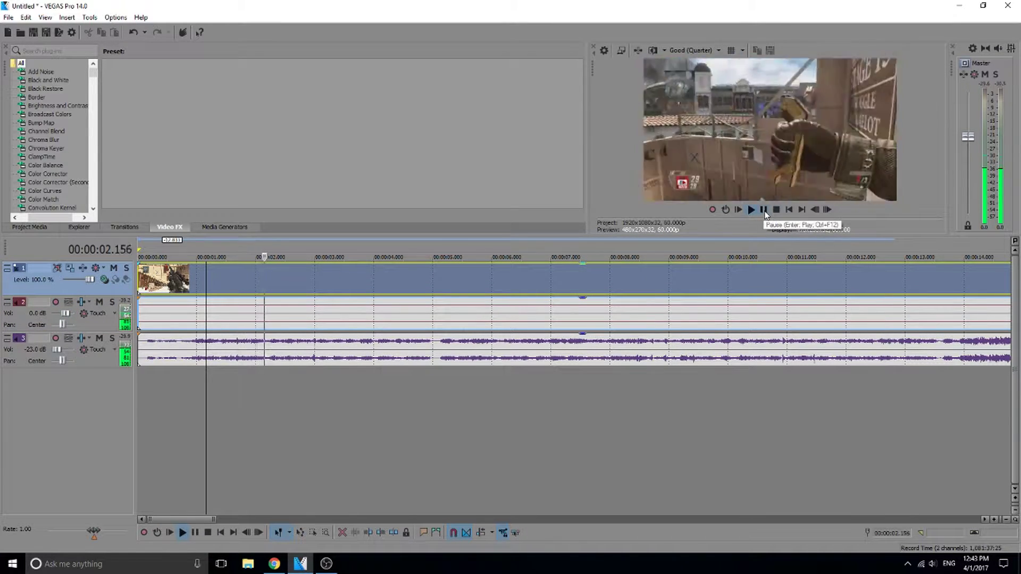
click(764, 211)
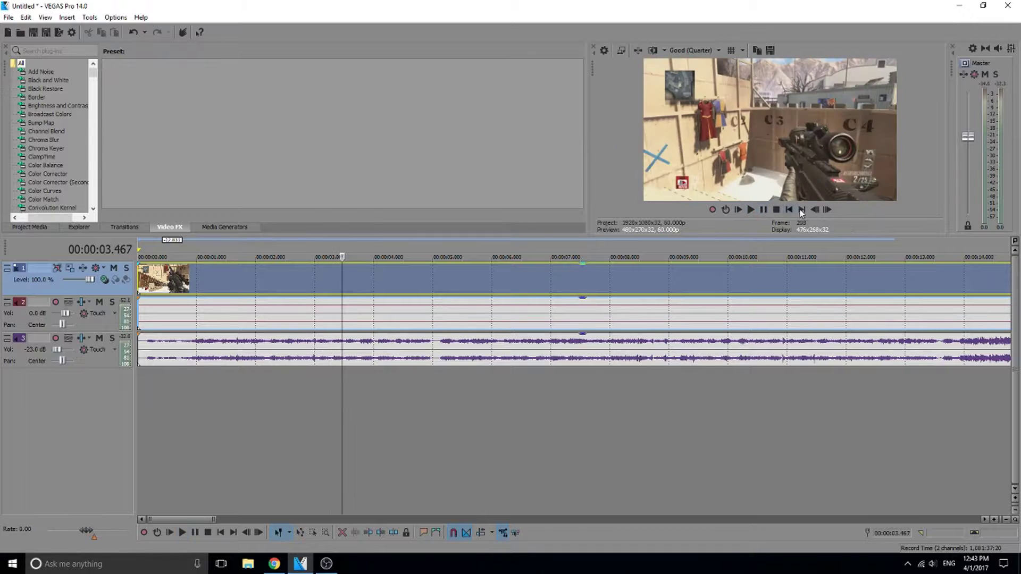
click(824, 211)
click(824, 212)
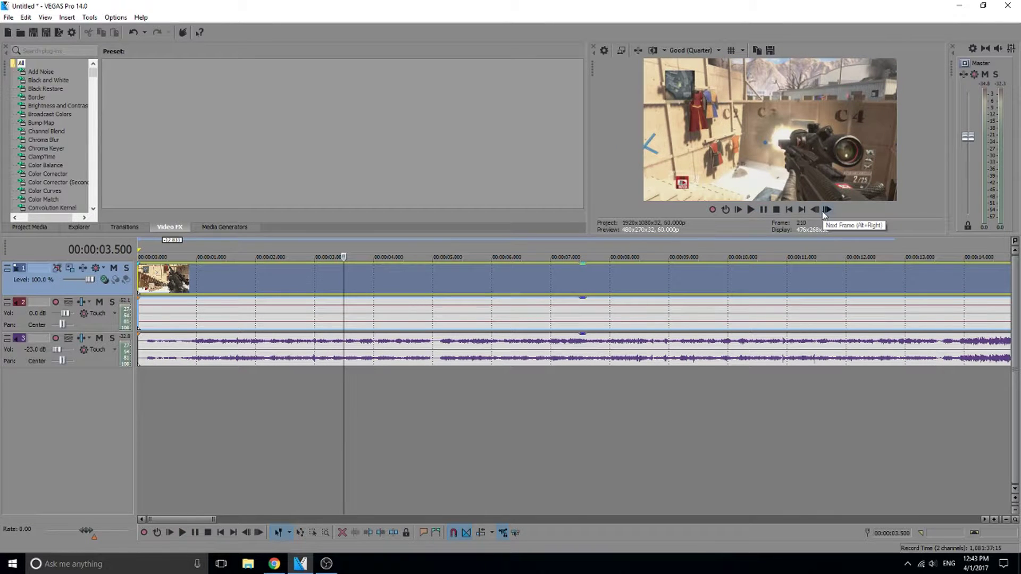
click(824, 212)
click(823, 212)
click(823, 211)
click(824, 211)
click(825, 211)
click(824, 212)
click(824, 212)
click(825, 212)
click(818, 212)
click(818, 212)
click(818, 212)
click(818, 211)
click(818, 212)
click(818, 212)
click(818, 212)
click(818, 212)
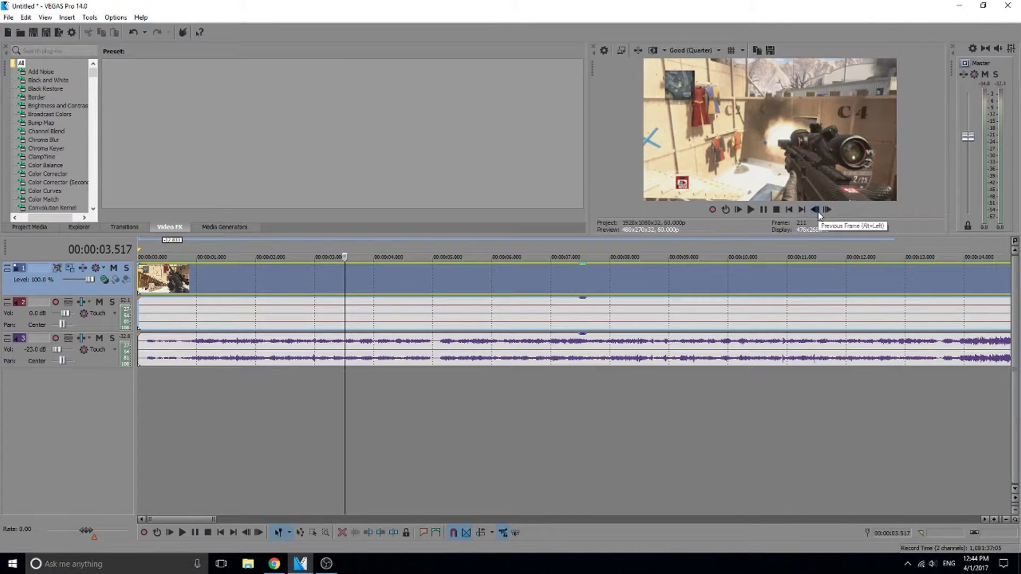
key(s)
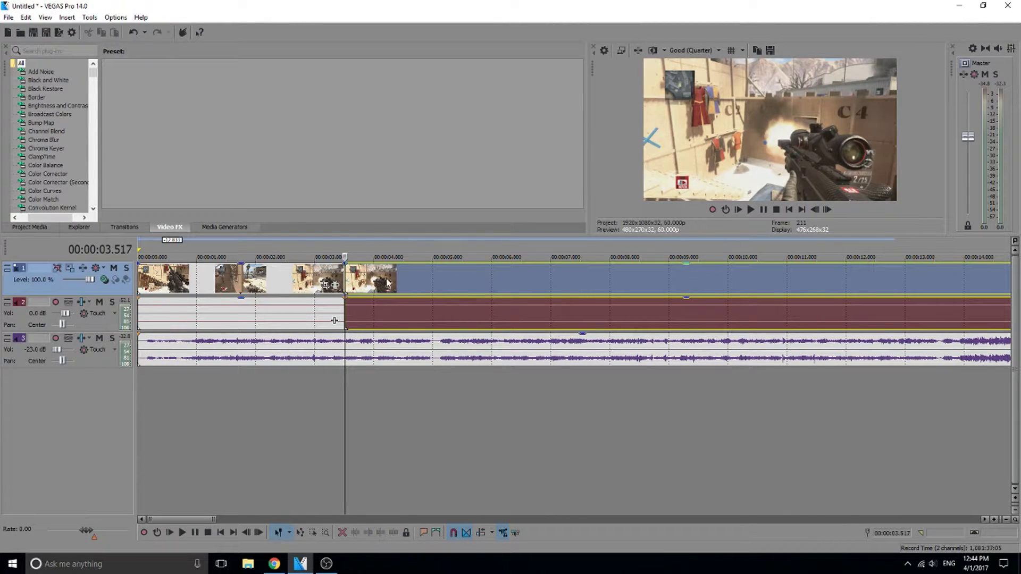
Review the gameplay split by playing from the cut at the muzzle flash
right_click(343, 281)
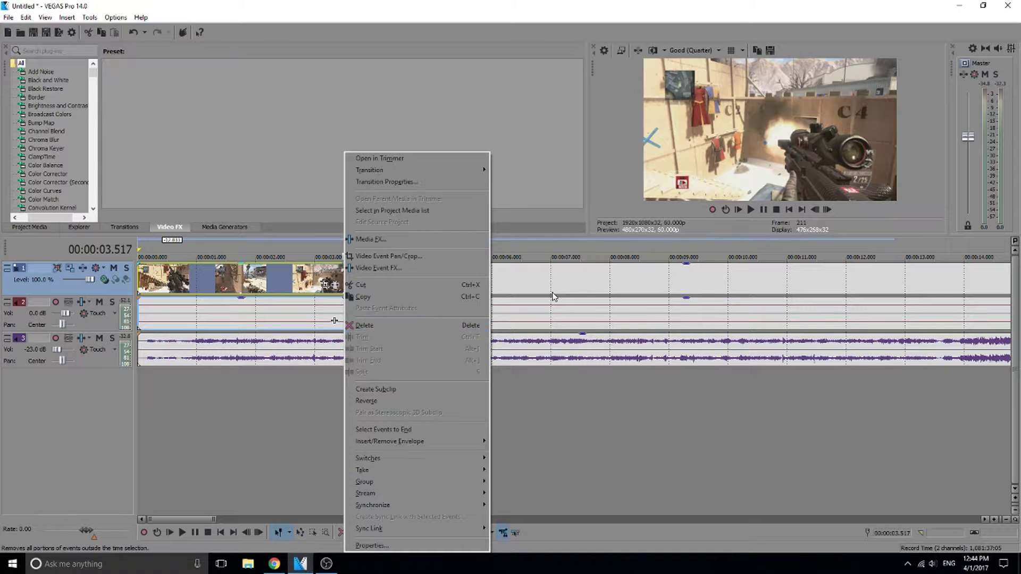
click(552, 290)
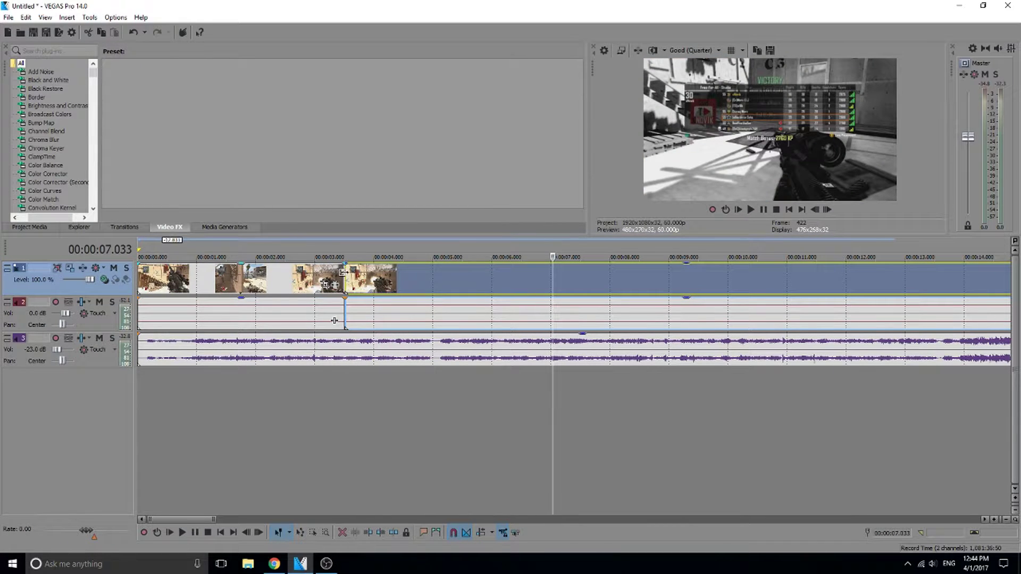
click(348, 272)
click(764, 210)
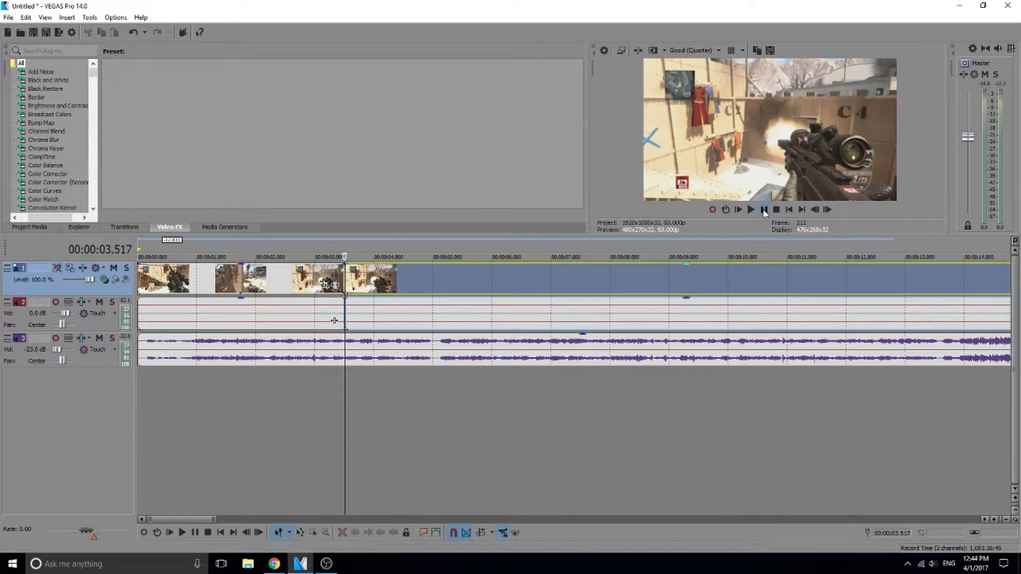
scroll(489, 296, up, 3)
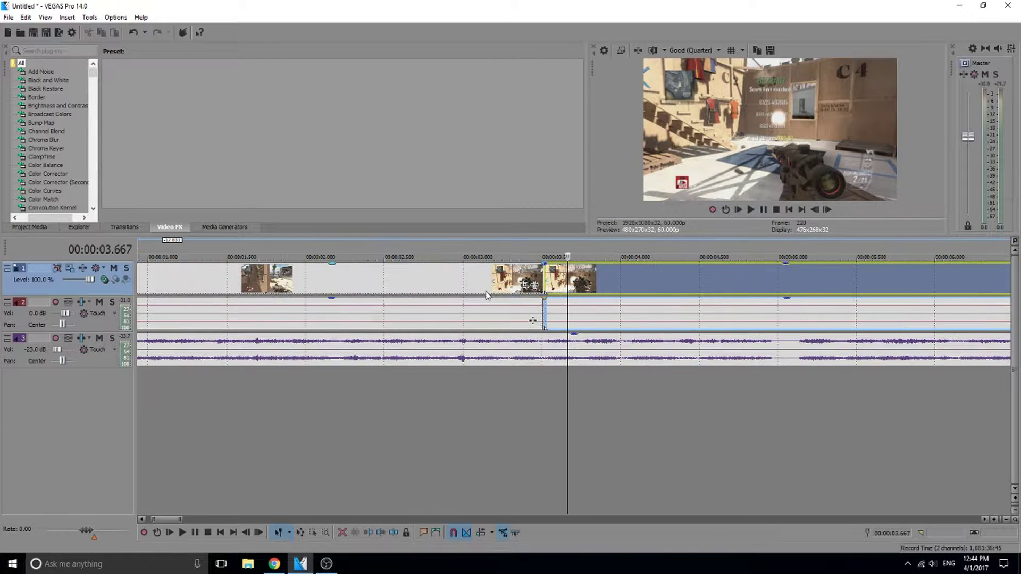
click(546, 271)
Locate the beat drop in the music by playback and split the music track at 00:00:17.900
scroll(567, 359, down, 4)
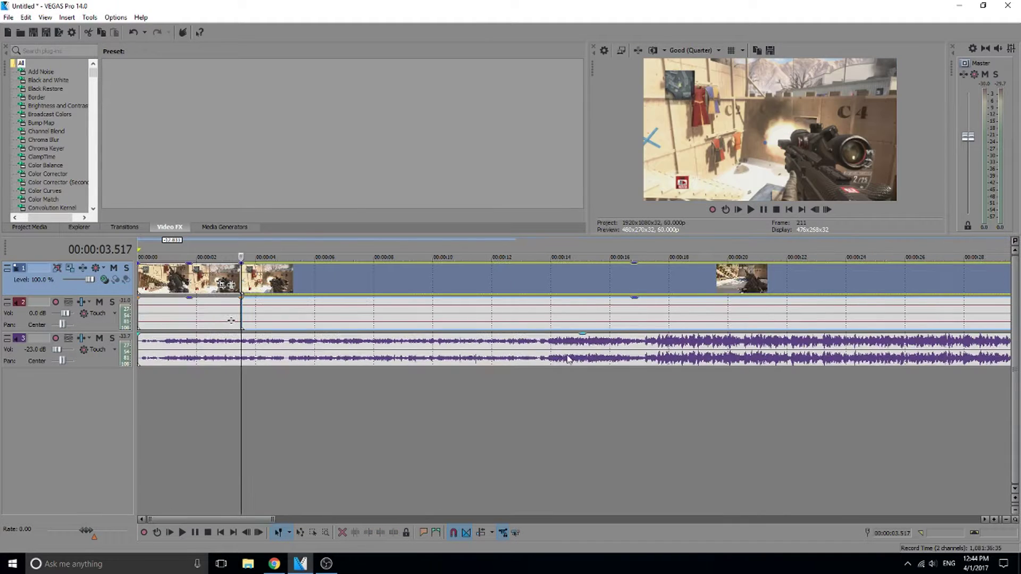
click(568, 359)
scroll(638, 353, down, 1)
click(768, 213)
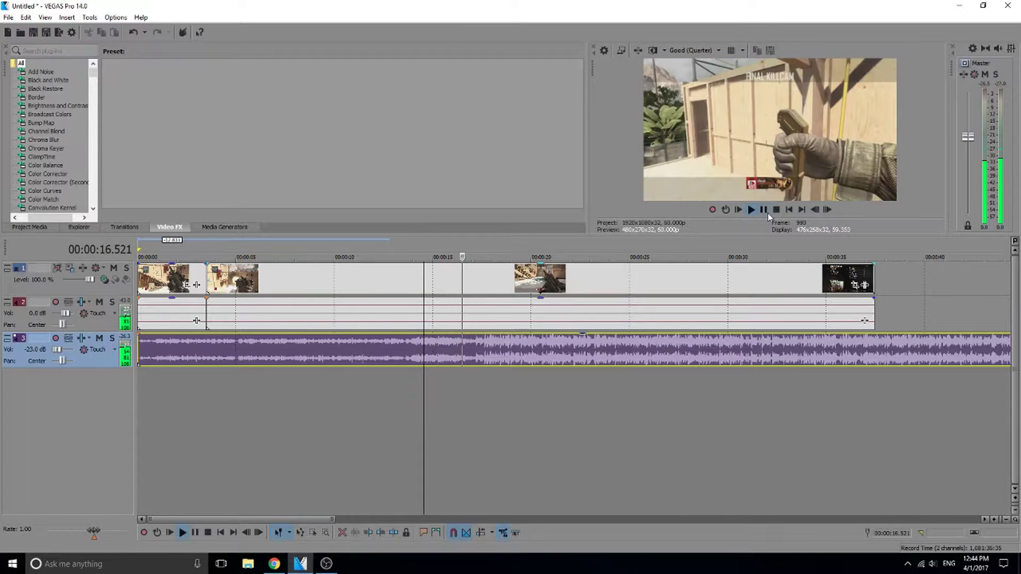
click(768, 213)
scroll(529, 344, up, 1)
scroll(530, 349, up, 4)
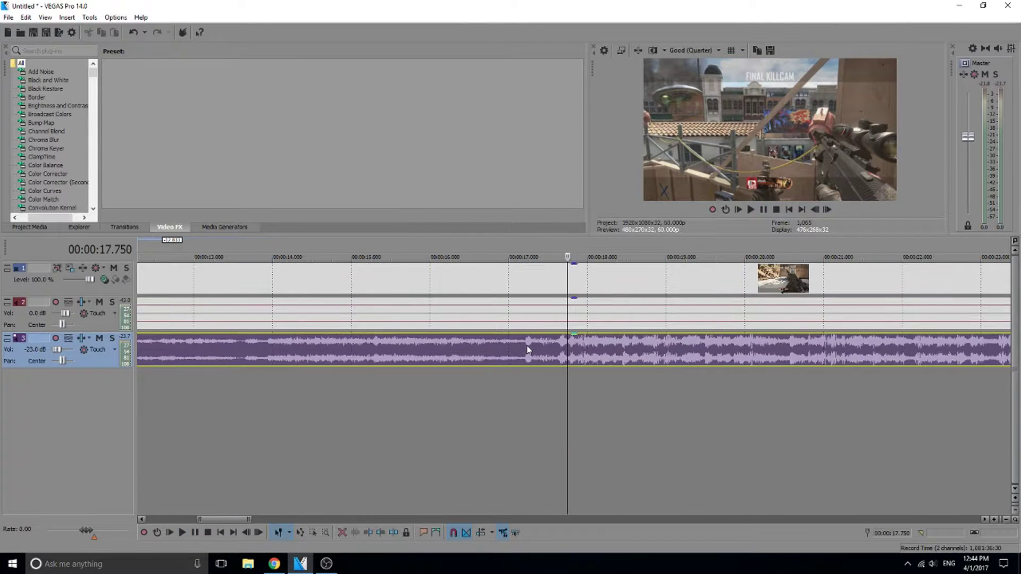
click(764, 210)
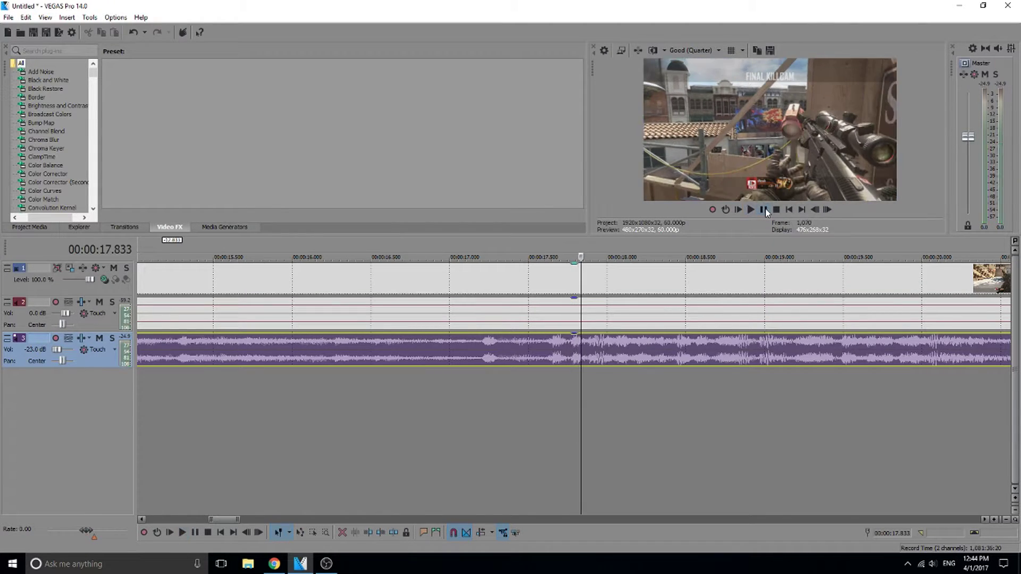
click(813, 213)
key(s)
Trim the start of the pre-drop music to fit the intro and align both music parts so the drop meets the video cut
scroll(483, 372, down, 8)
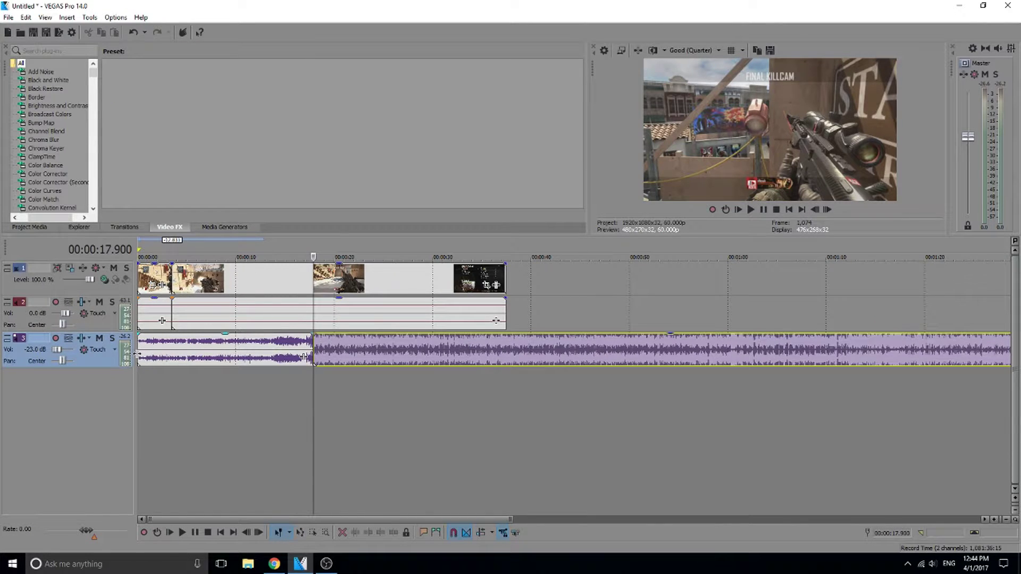
mouse_move(138, 349)
mouse_down()
mouse_move(281, 351)
mouse_move(151, 360)
mouse_up()
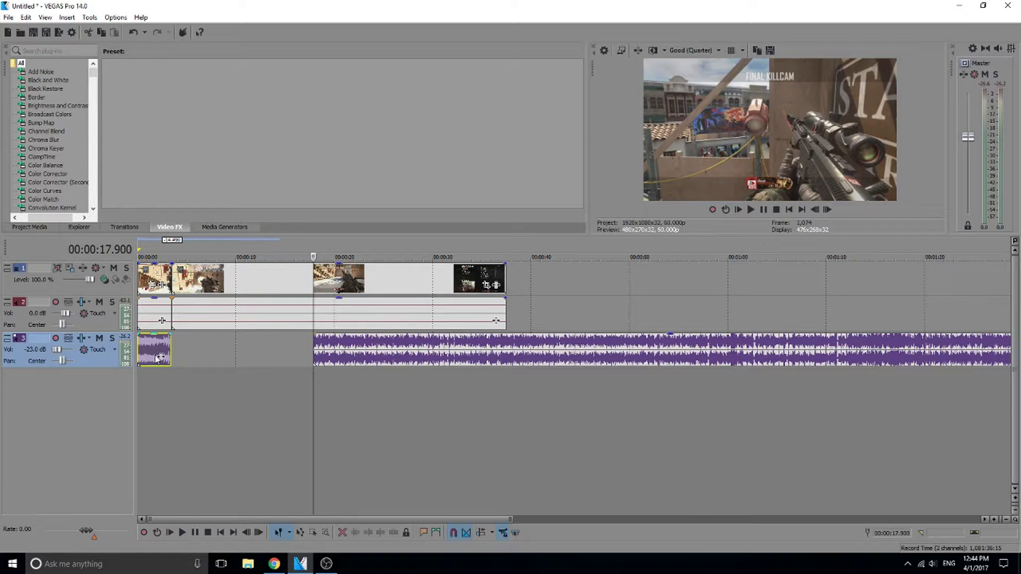
scroll(206, 360, up, 1)
drag(445, 349, 218, 340)
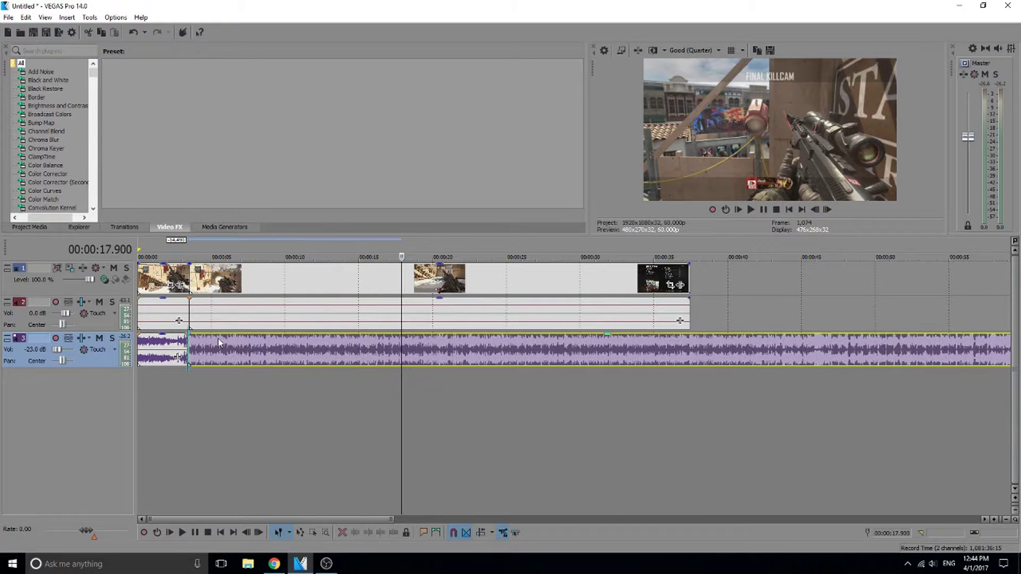
click(185, 343)
scroll(185, 344, up, 4)
drag(418, 350, 374, 354)
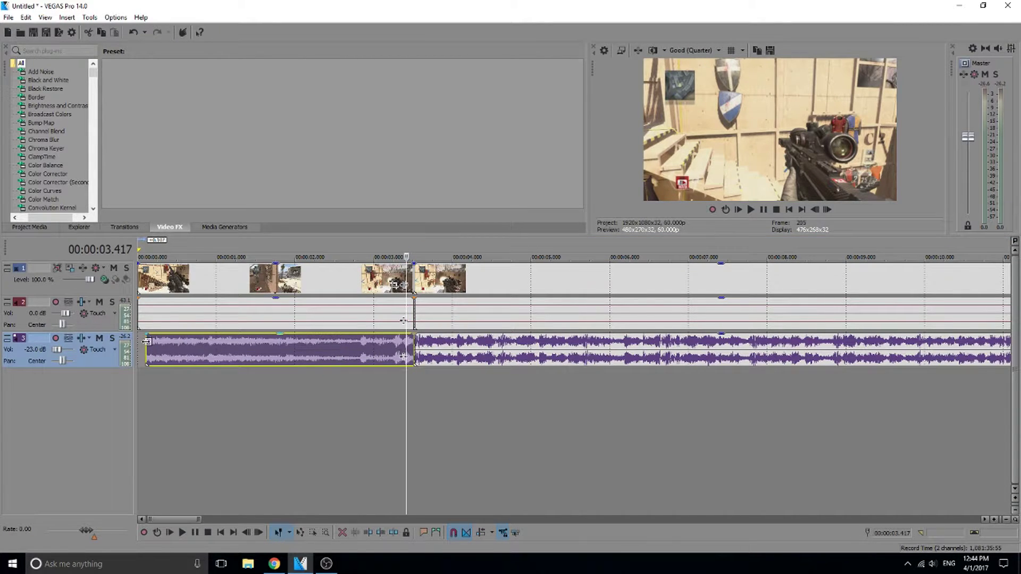
Extend the intro music to the timeline start and fade in both it and the first video clip over about 1.4 seconds
drag(147, 343, 249, 337)
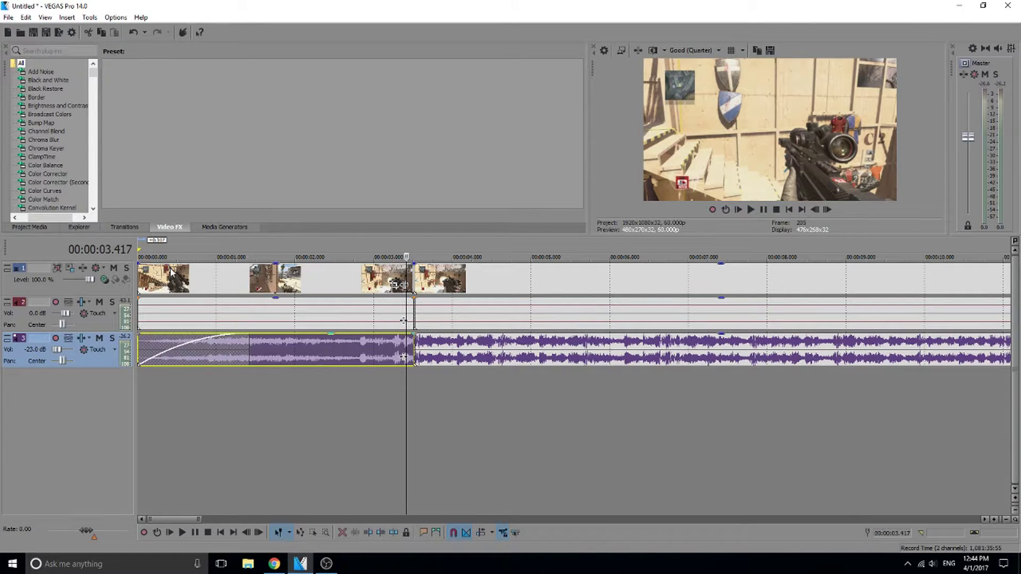
click(131, 271)
drag(140, 265, 251, 280)
Play the faded intro through to just past the video cut to check the sync
key(space)
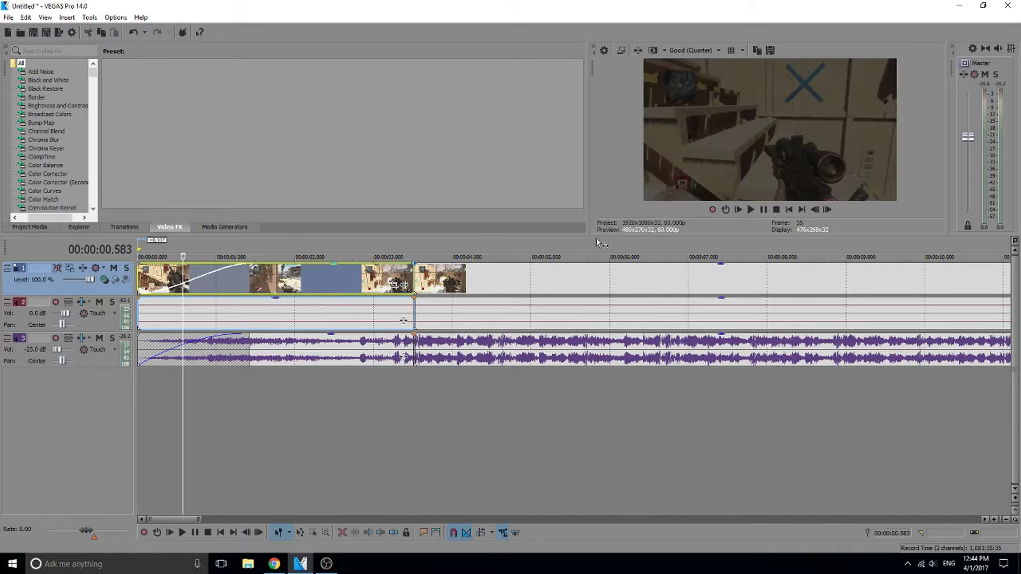
click(761, 211)
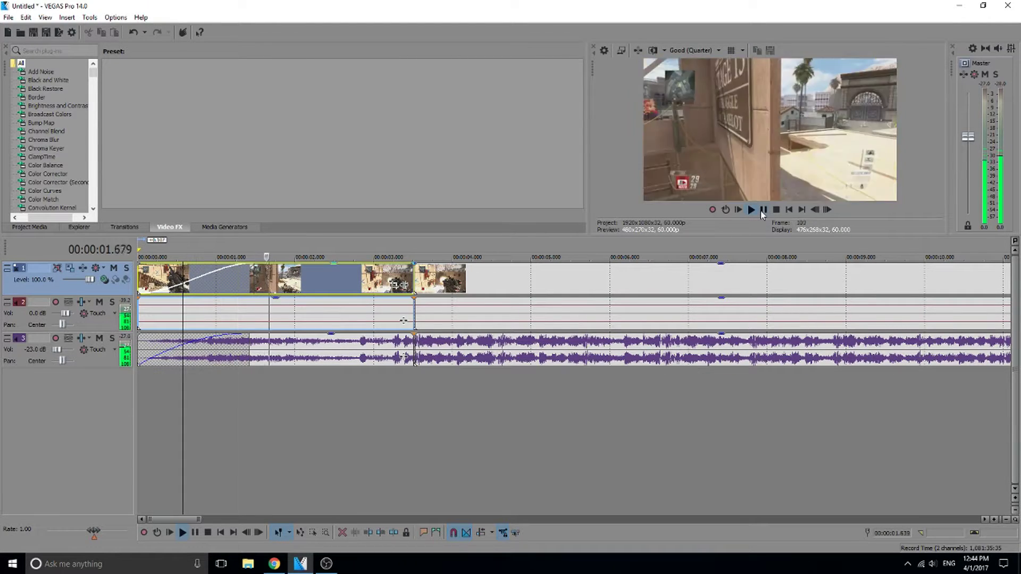
click(761, 212)
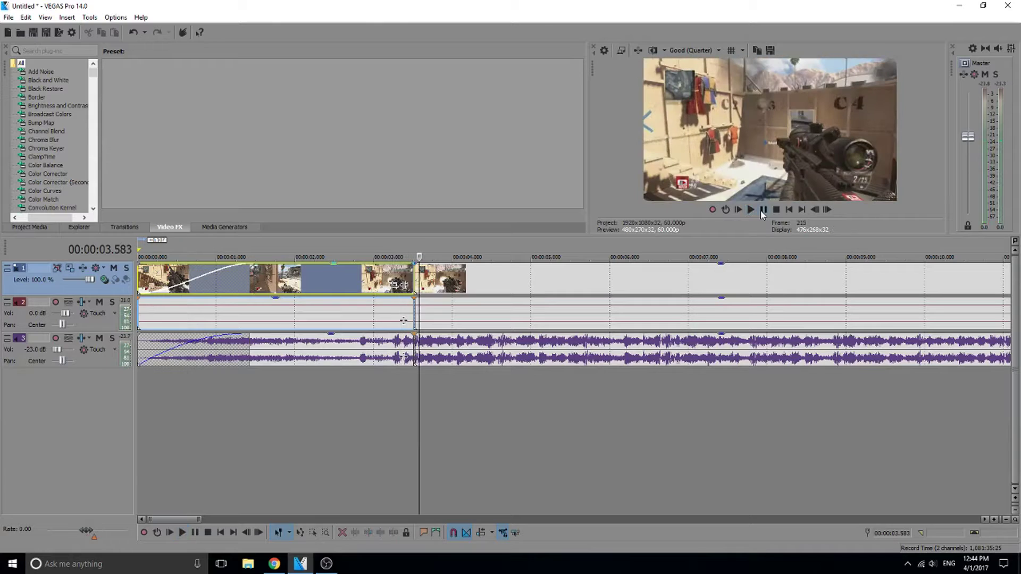
Split the gunshot clip two frames after its start, at 00:00:03.550, and move the drop music to begin at that split
scroll(554, 280, up, 6)
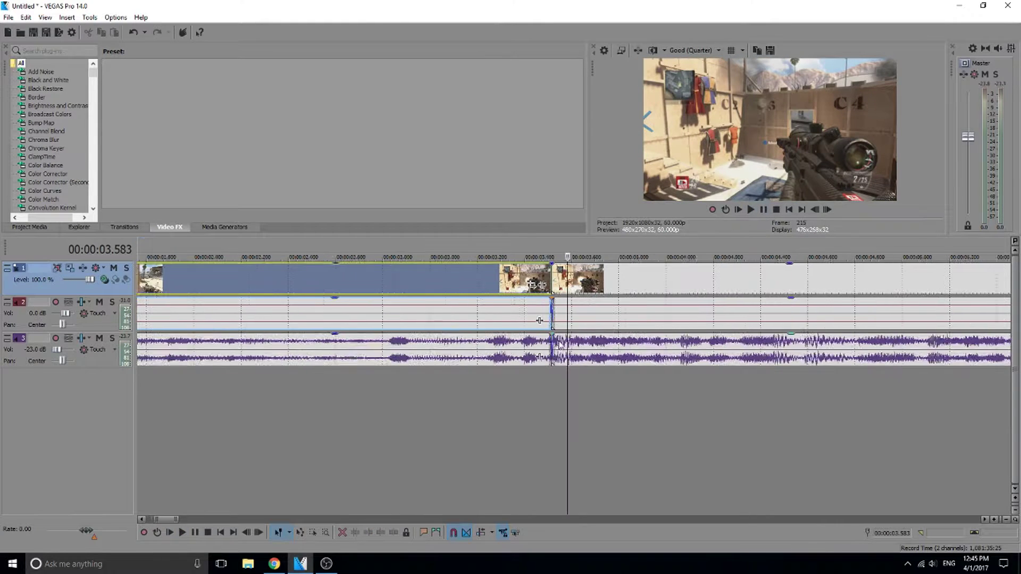
click(549, 278)
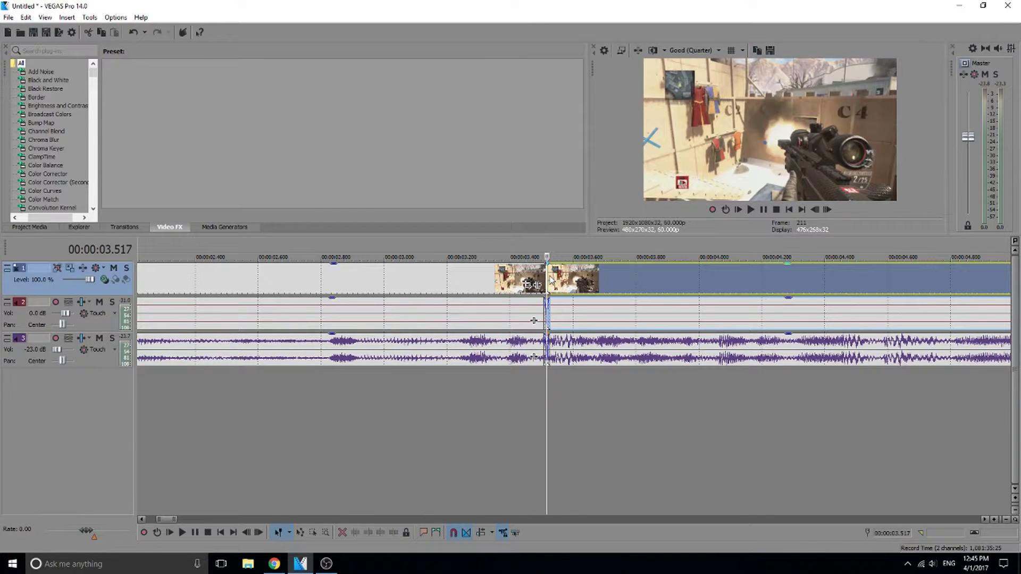
click(827, 211)
click(827, 212)
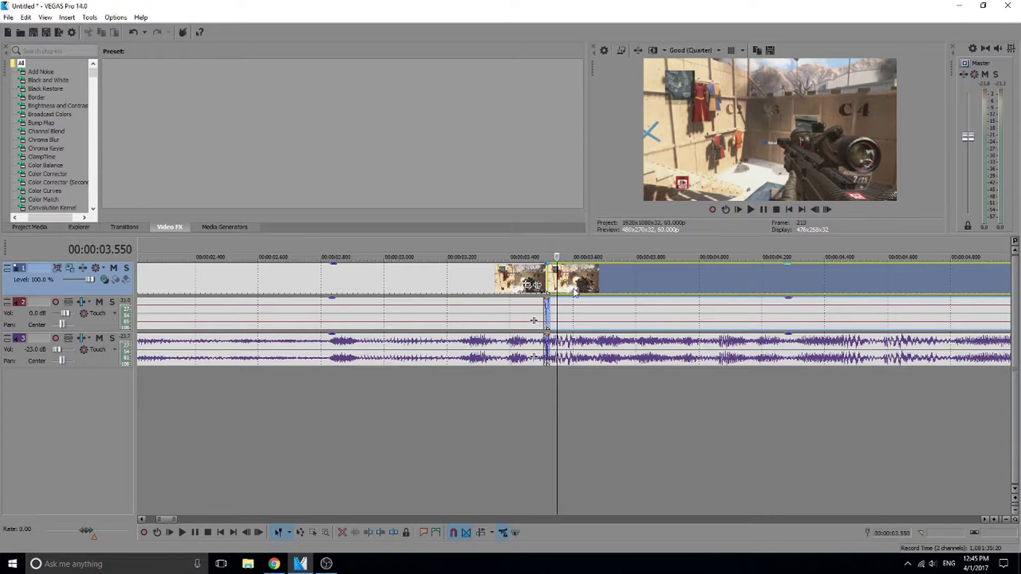
key(s)
drag(581, 348, 593, 347)
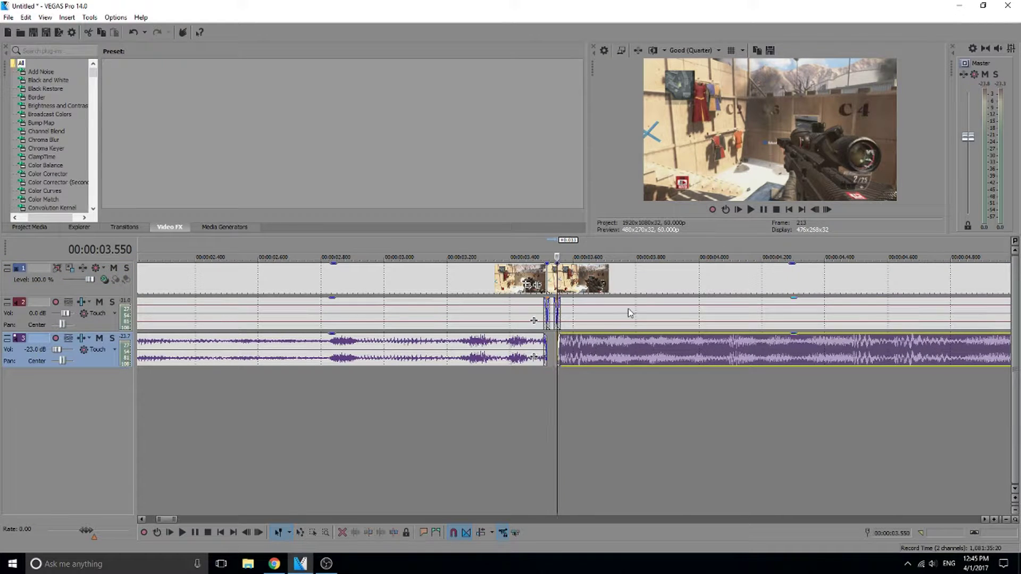
Step frame by frame through the footage just after the new split and return to 00:00:03.550
click(824, 211)
click(824, 211)
click(824, 211)
click(824, 211)
click(824, 212)
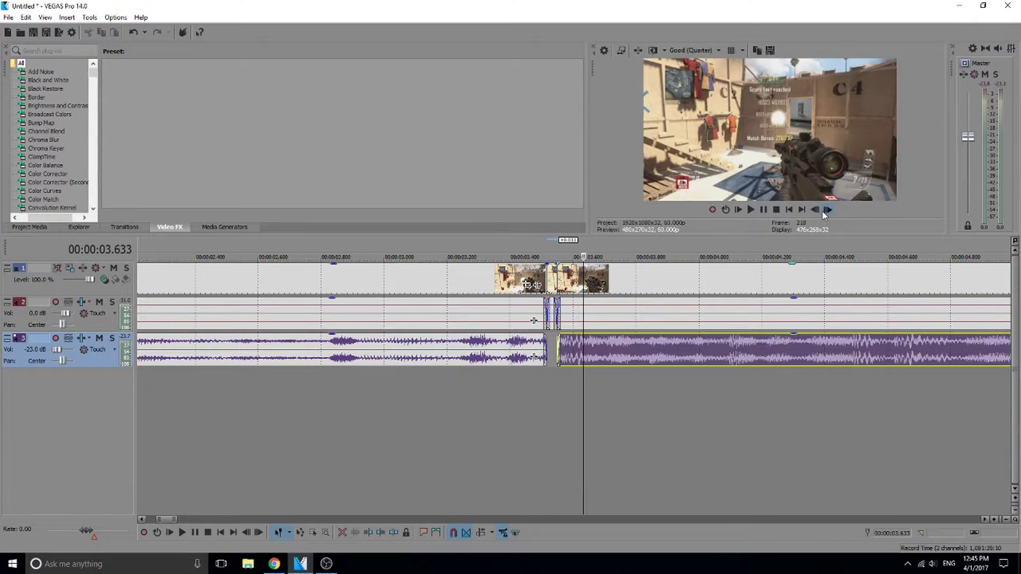
click(825, 211)
click(819, 212)
click(818, 212)
click(817, 212)
click(817, 212)
click(816, 212)
click(816, 211)
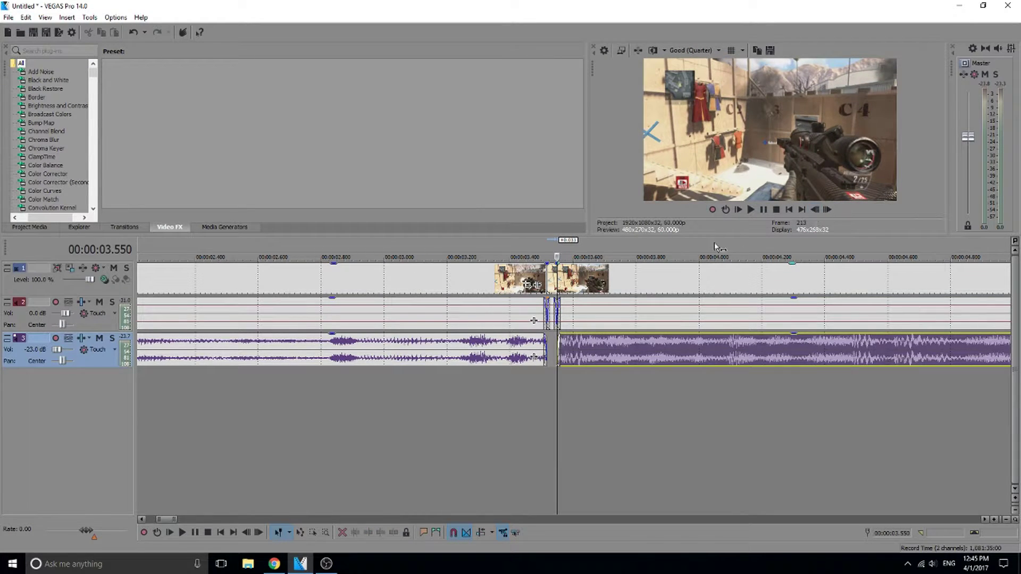
Open Pan/Crop for the long clip after the split and shrink its starting crop frame to 1,440 by 810
click(564, 282)
scroll(573, 299, down, 5)
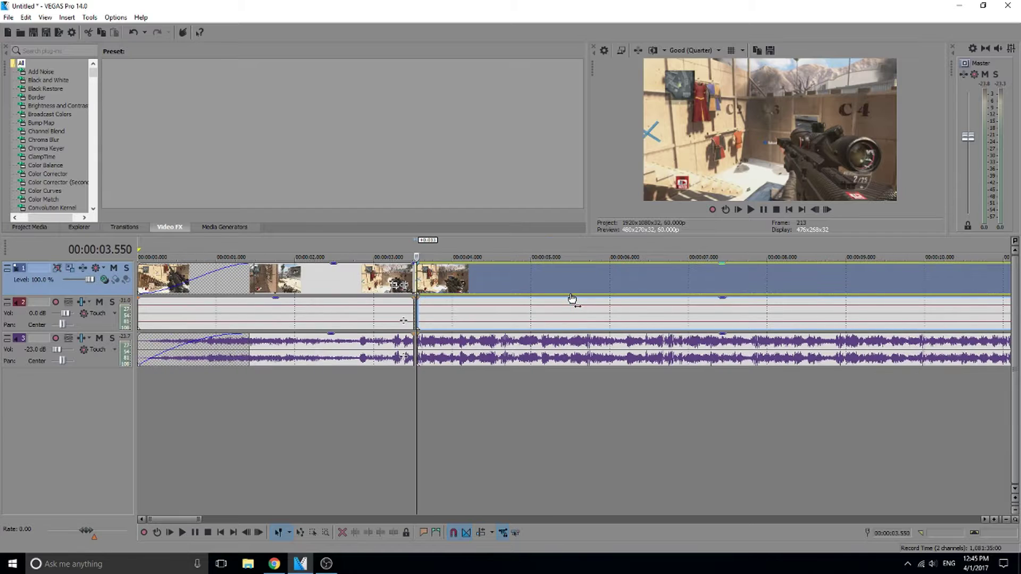
scroll(716, 289, up, 1)
scroll(716, 289, down, 5)
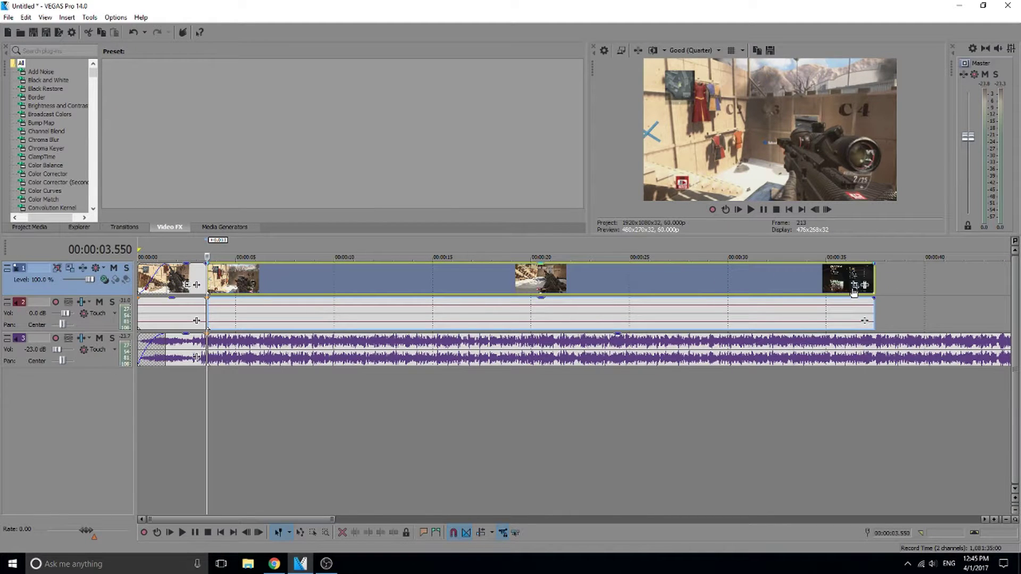
scroll(854, 290, down, 2)
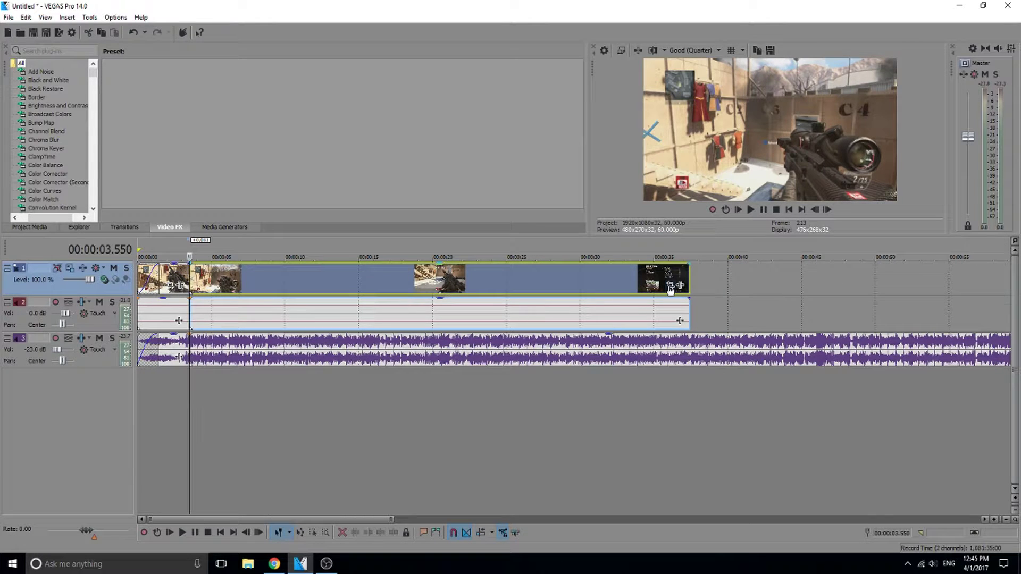
right_click(628, 291)
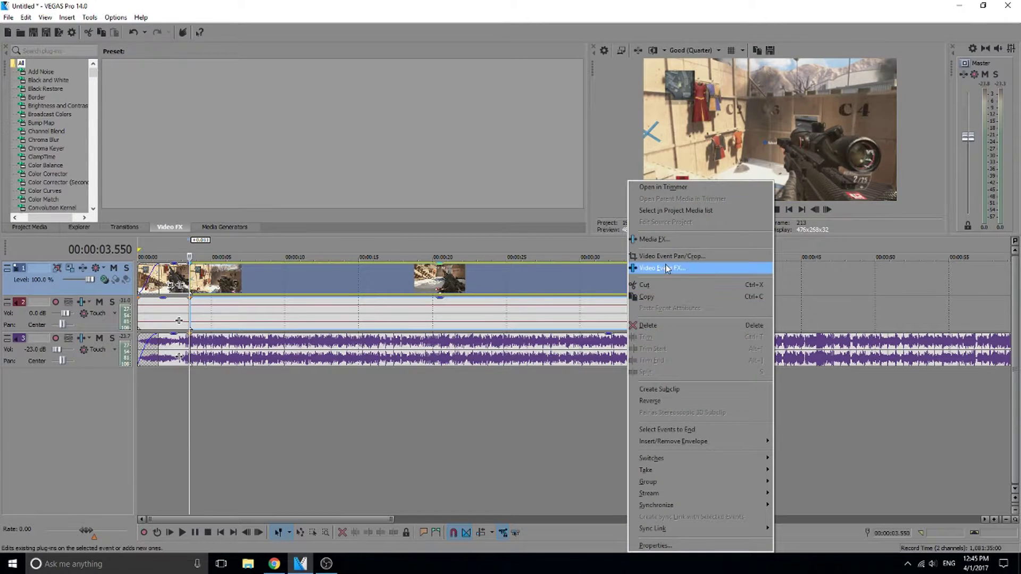
click(655, 256)
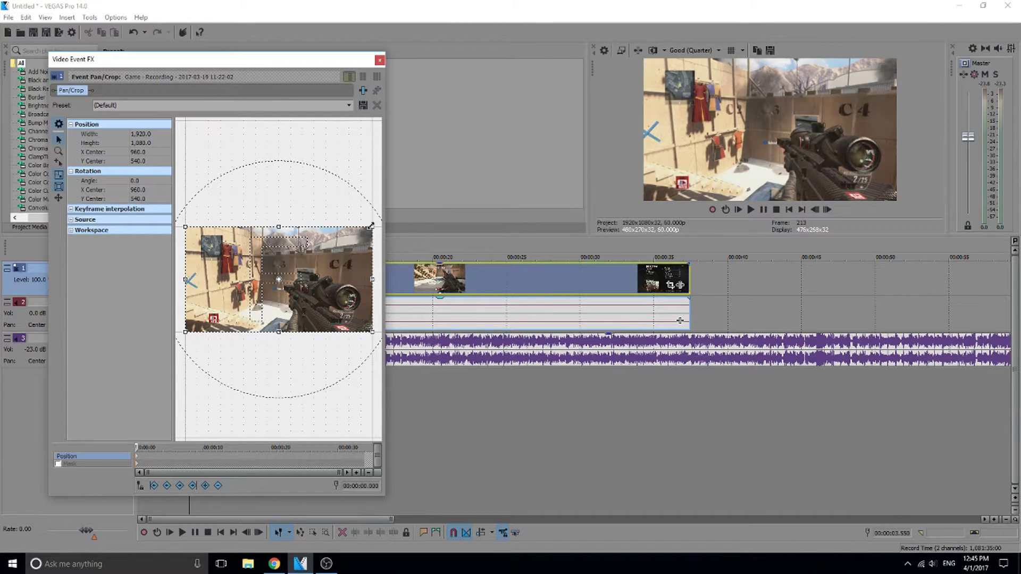
drag(371, 226, 352, 239)
Restore the crop frame to 1,920 by 1,080 at 00:00:00.200 on the keyframe timeline and close Pan/Crop
drag(140, 446, 2, 461)
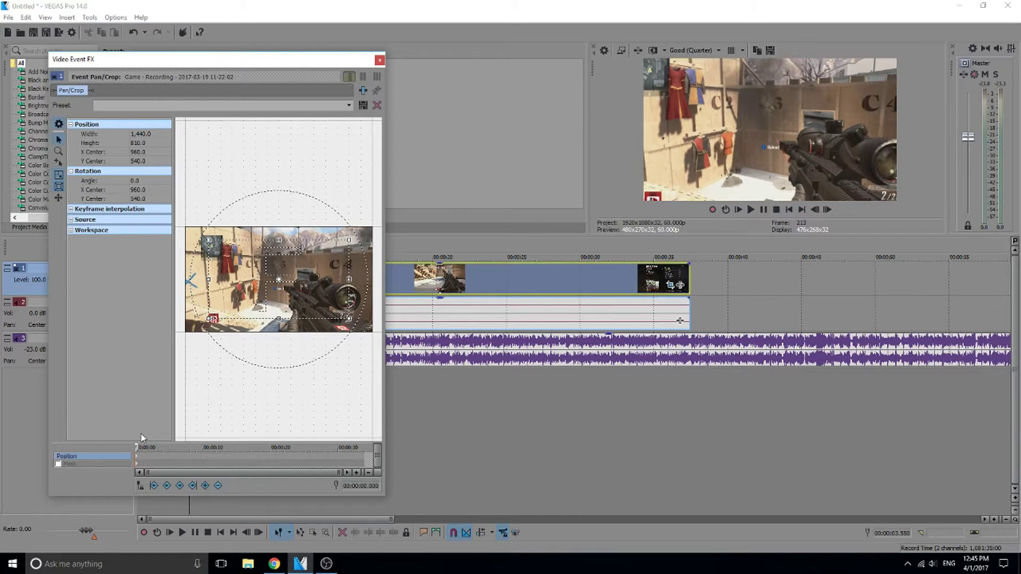
key(Right)
key(Right)
key(Right)
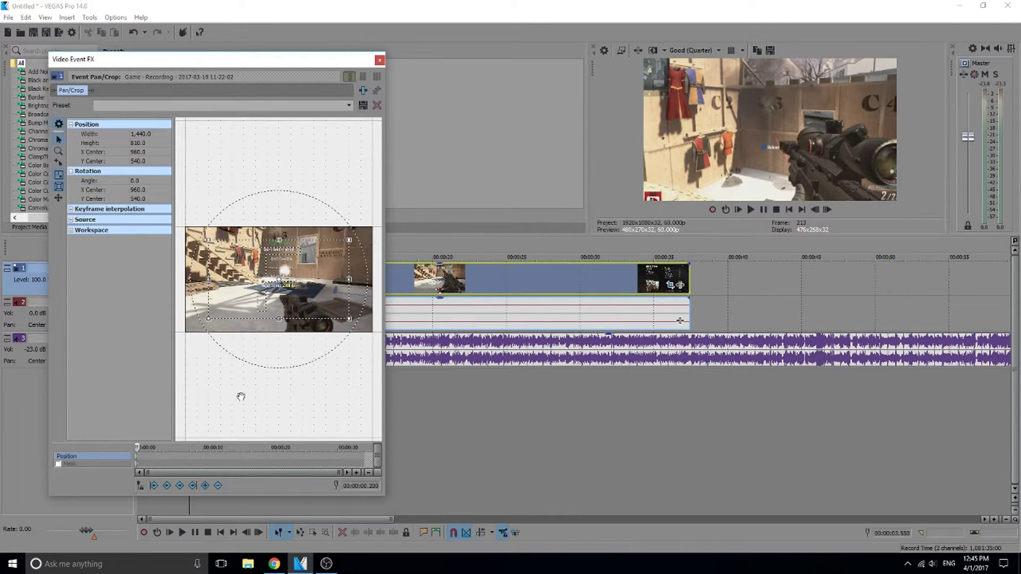
drag(350, 240, 374, 228)
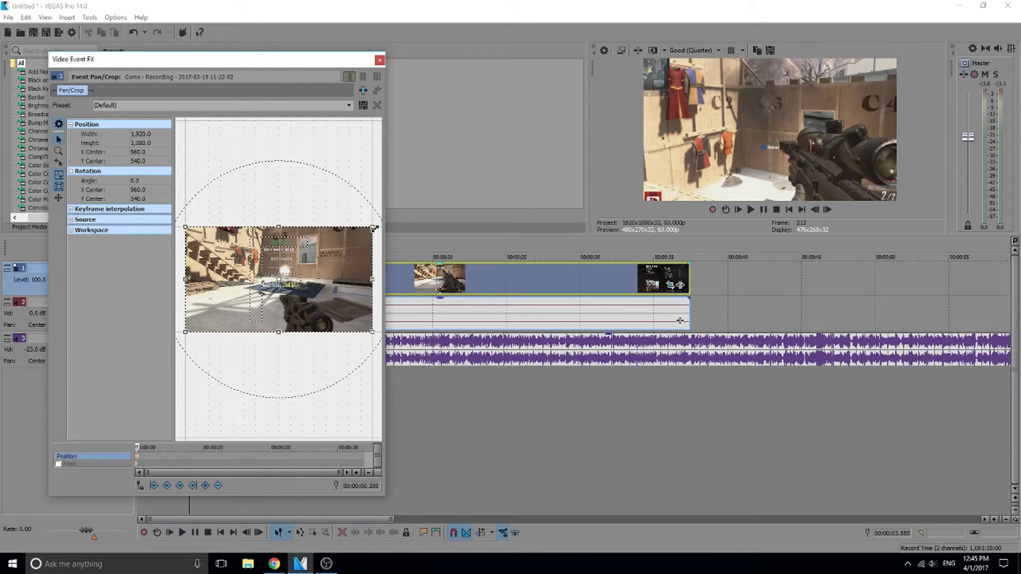
click(379, 60)
Play from 00:00:02.683 through the gunshot cut to check the zoom pump against the music drop
scroll(376, 289, up, 5)
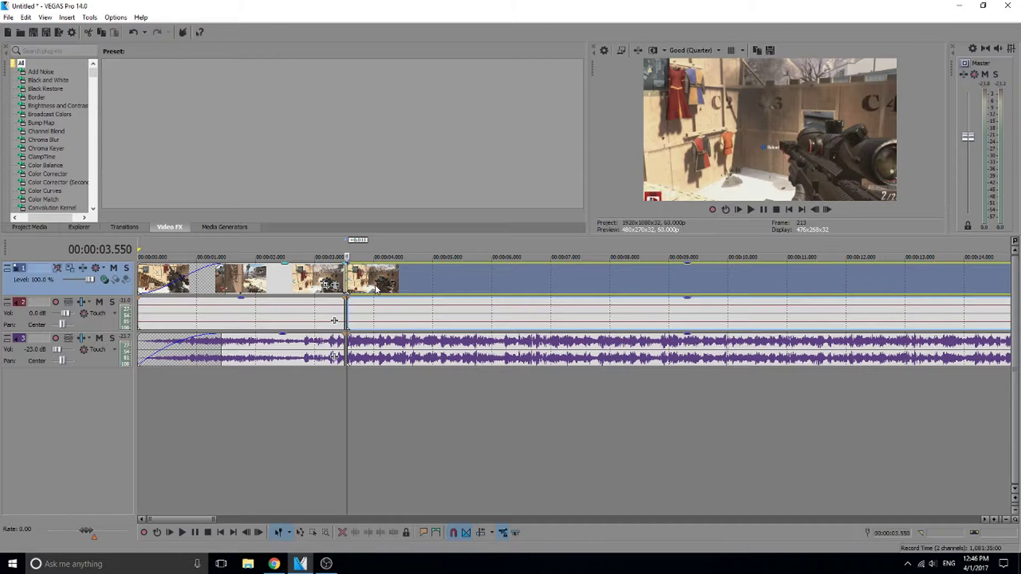
scroll(376, 289, up, 3)
scroll(585, 308, up, 1)
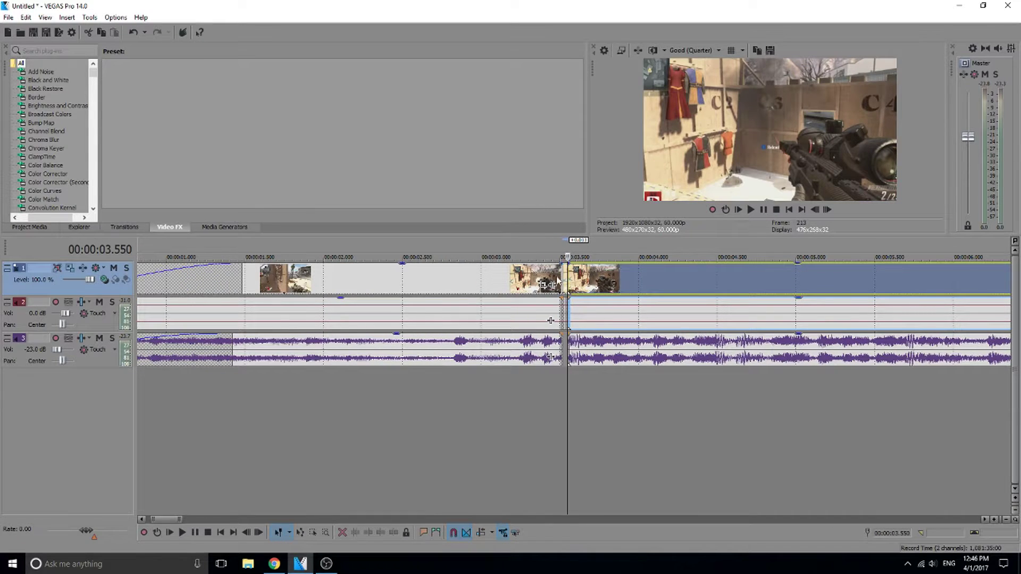
click(530, 269)
scroll(524, 274, down, 3)
click(348, 289)
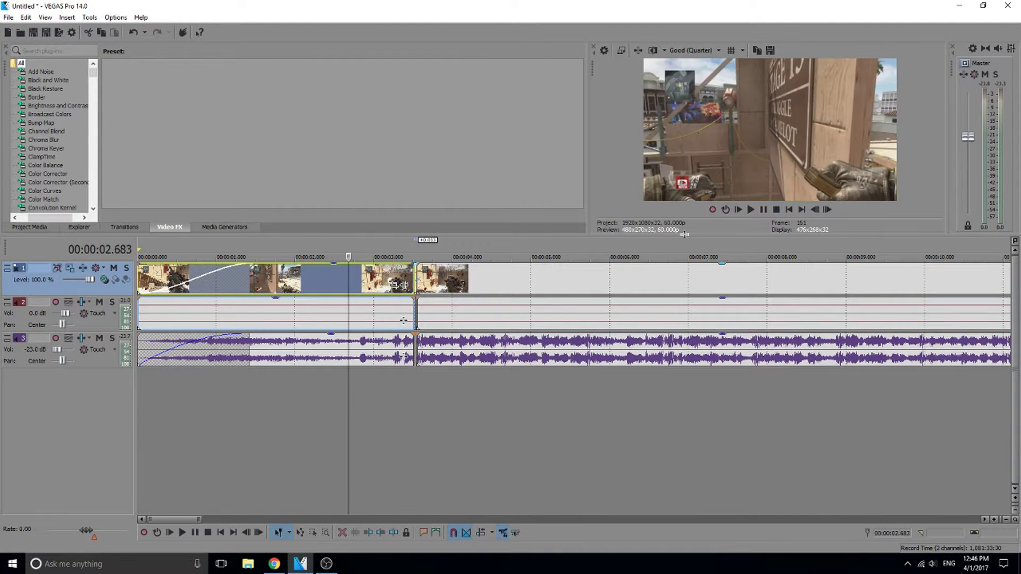
click(764, 211)
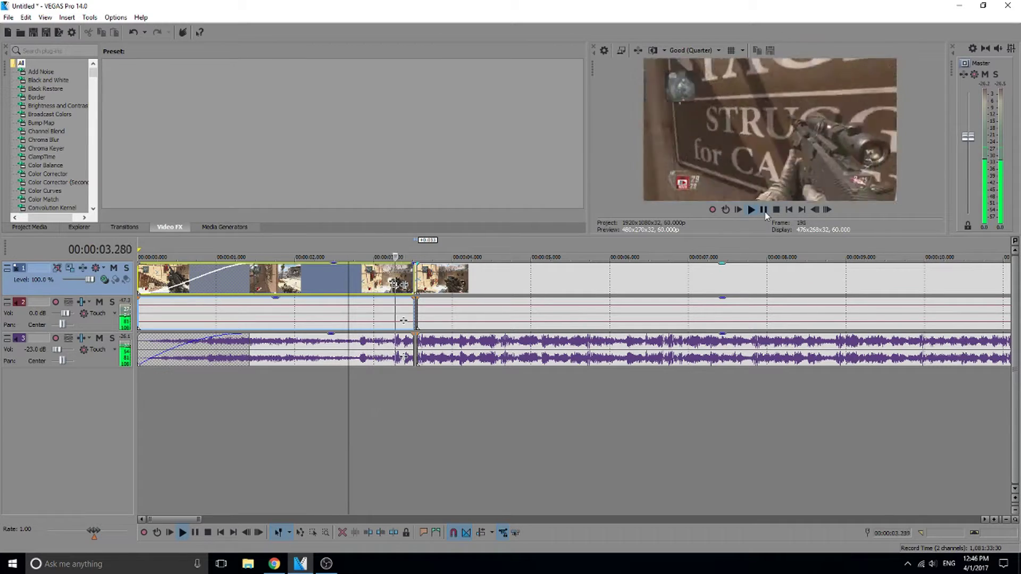
click(764, 210)
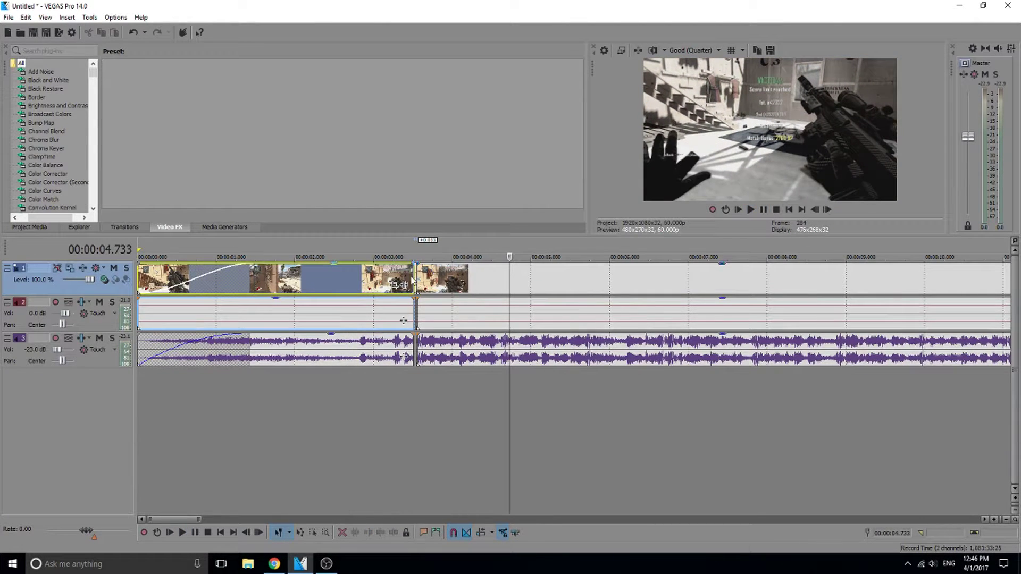
Replay a short passage from just before the gunshot cut to recheck the pump timing
click(416, 275)
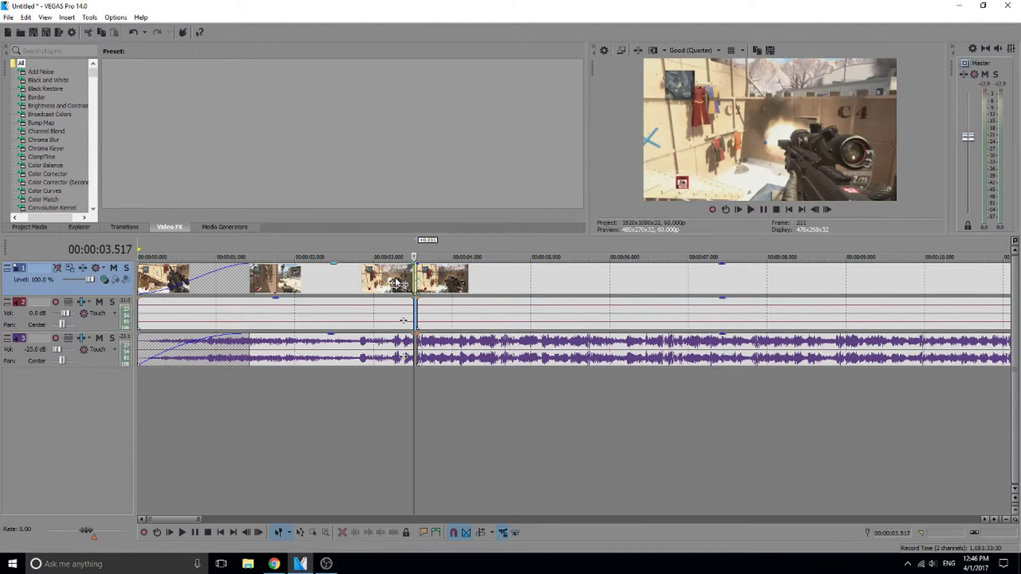
click(396, 275)
scroll(540, 277, down, 3)
click(752, 210)
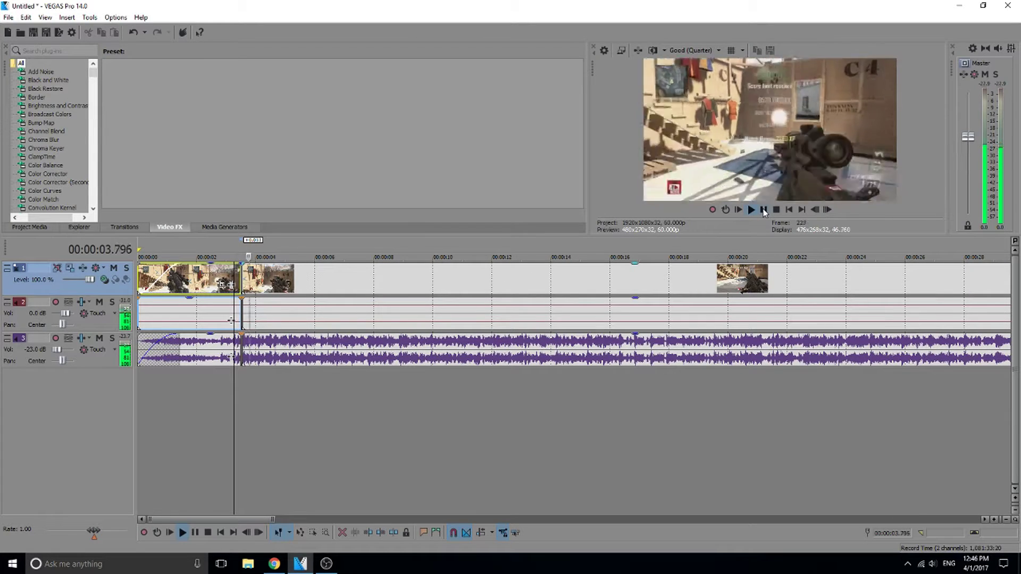
click(764, 211)
Play from the start of the two-frame gunshot piece at 00:00:03.517 into the footage that follows
scroll(349, 304, up, 4)
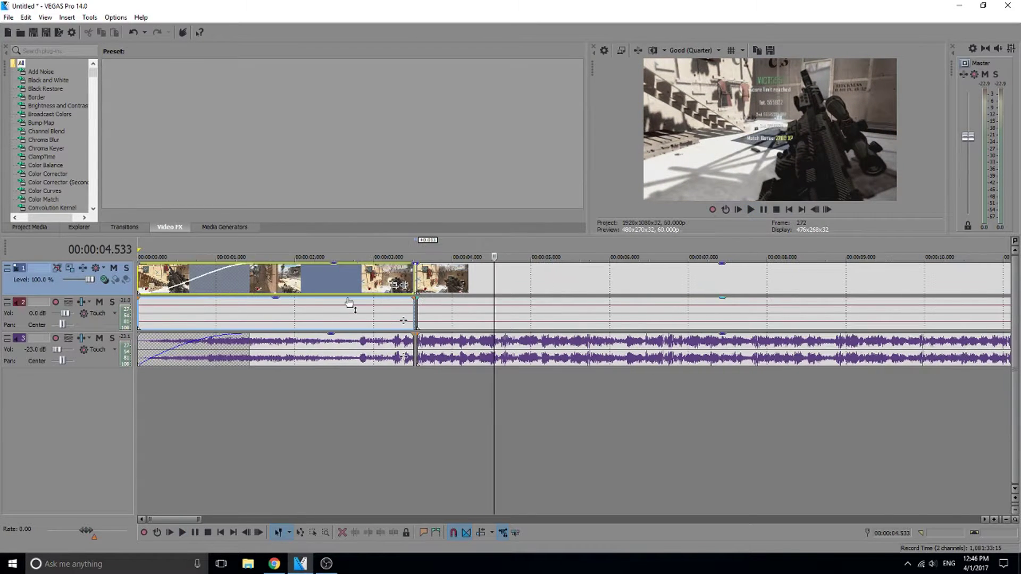
click(415, 274)
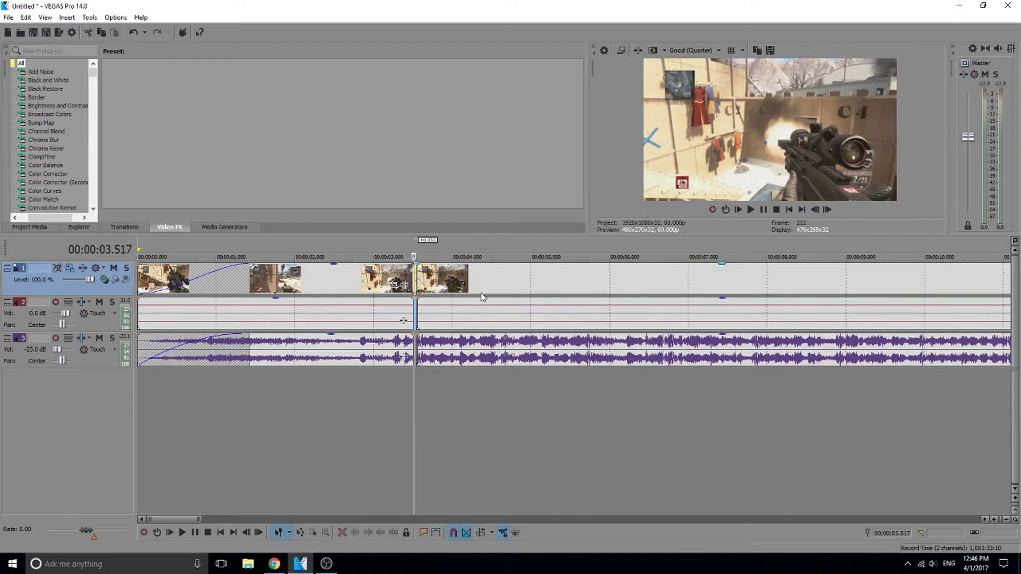
scroll(331, 276, up, 4)
click(768, 211)
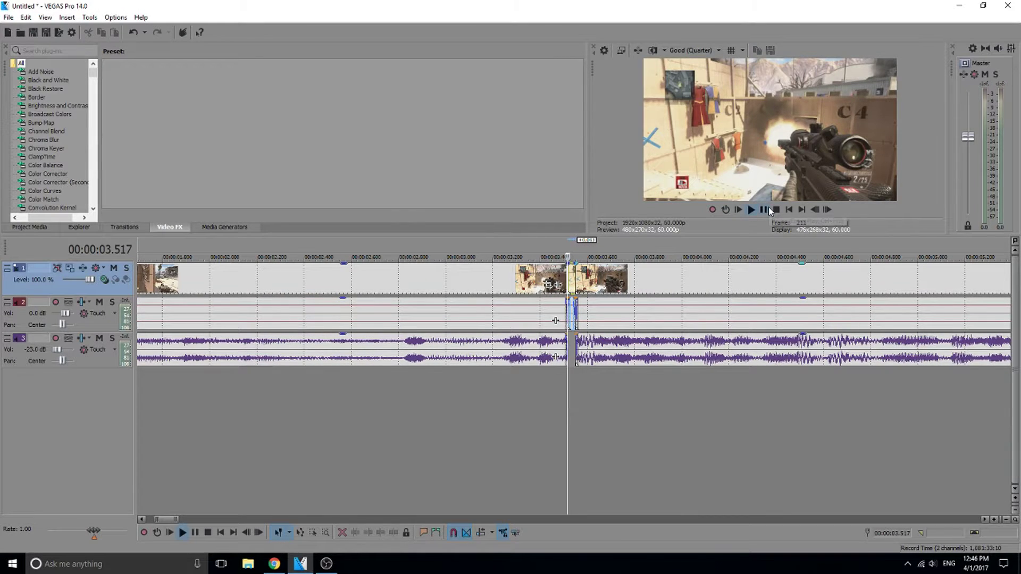
scroll(467, 276, down, 4)
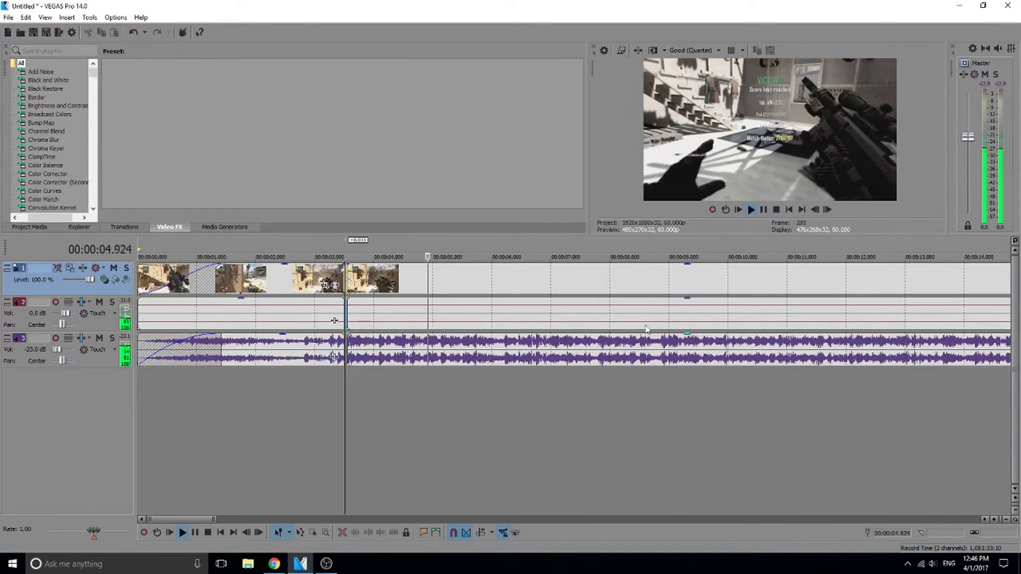
click(474, 277)
click(775, 210)
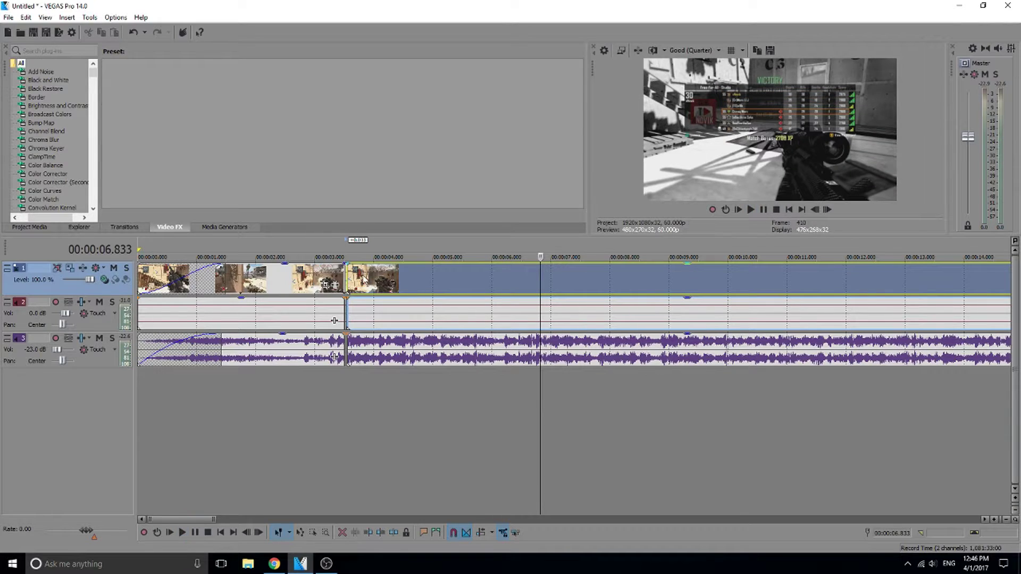
Play the pumped clip from its start and split it with its audio at 00:00:05.150
click(348, 283)
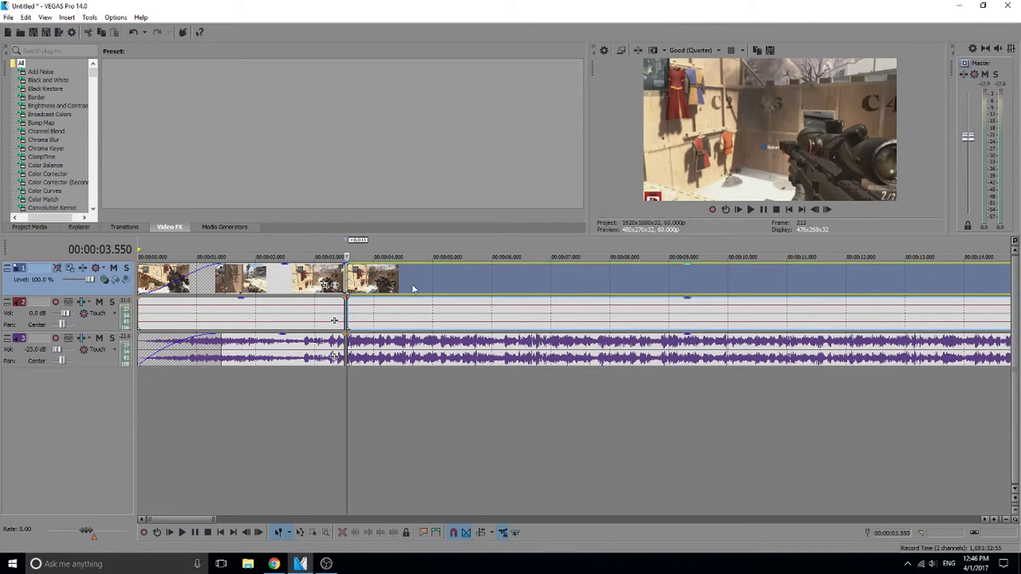
scroll(739, 285, down, 2)
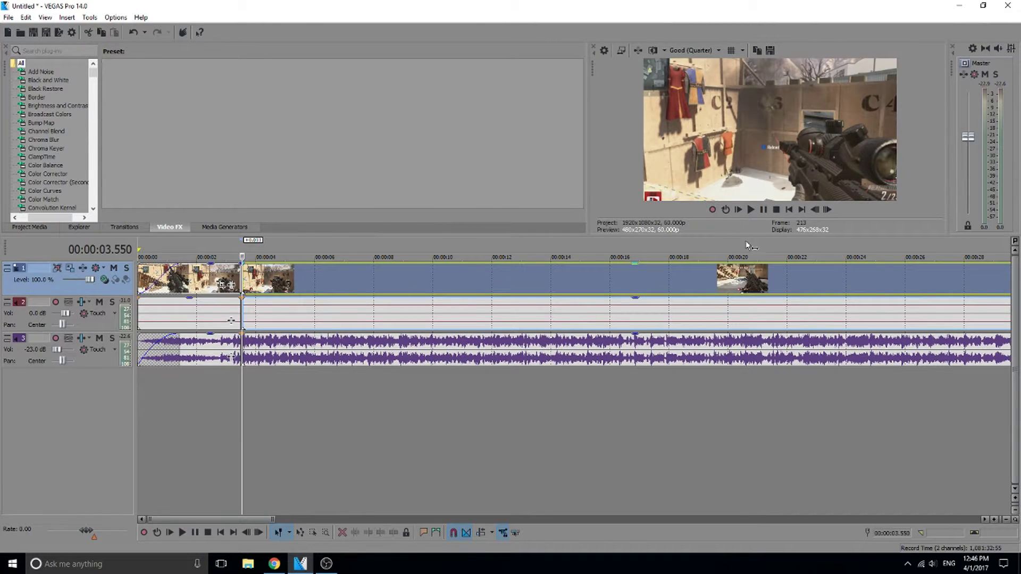
key(space)
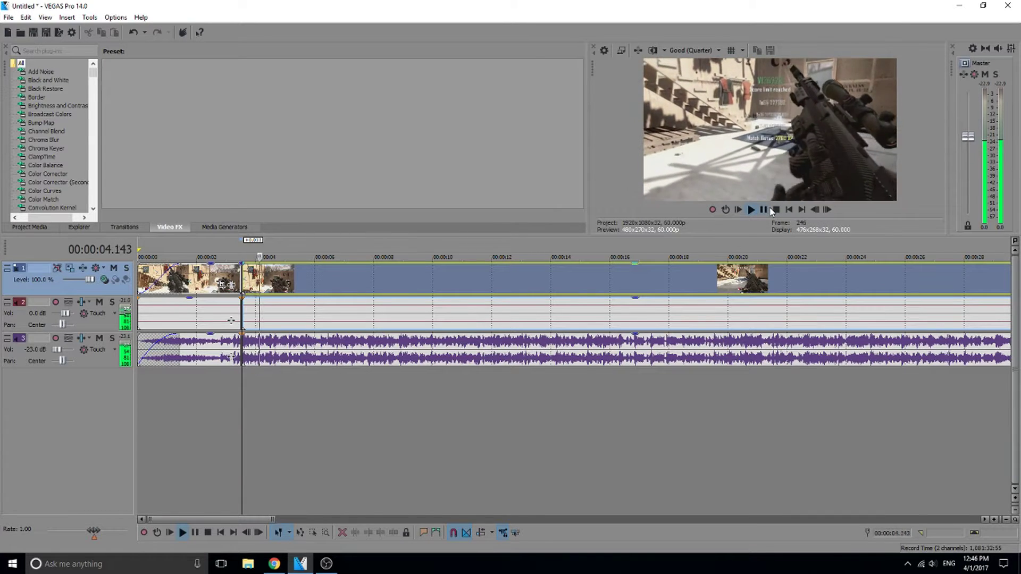
click(772, 211)
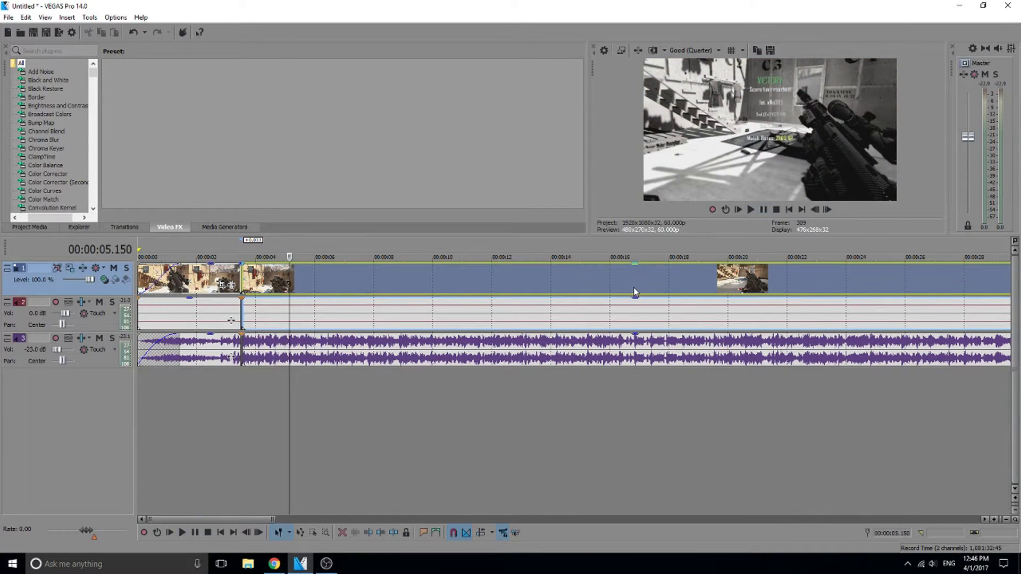
scroll(660, 285, up, 5)
key(s)
scroll(628, 308, down, 4)
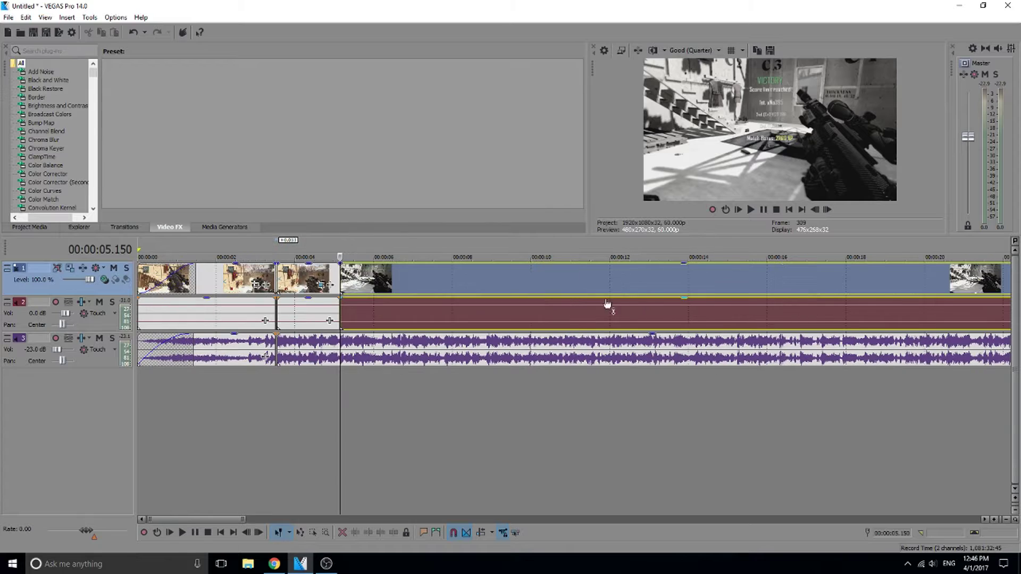
Locate the final killcam in the remaining footage and split the clip with its audio at 00:00:14.317
click(547, 292)
scroll(547, 292, down, 5)
click(309, 305)
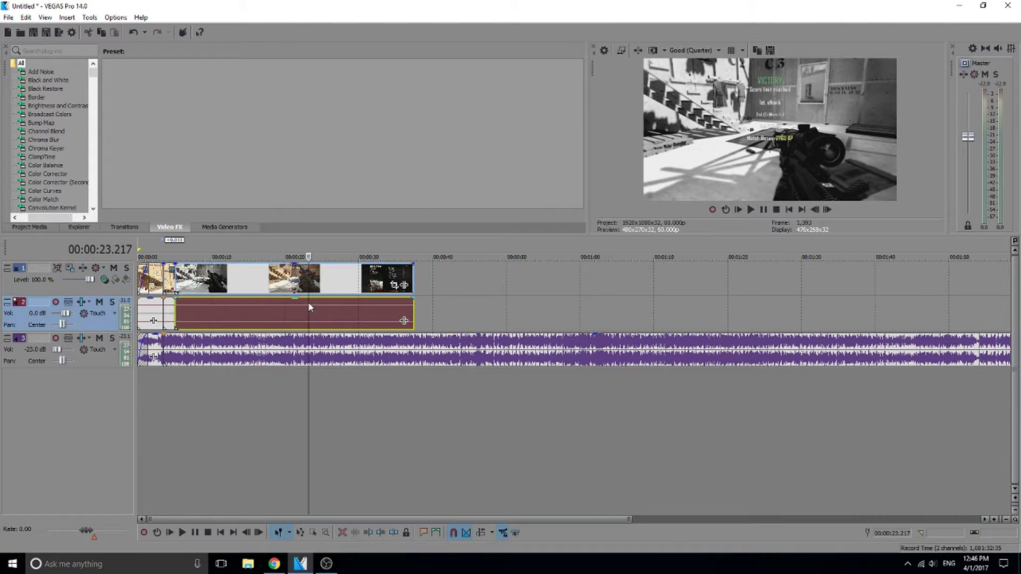
click(330, 286)
click(272, 291)
click(266, 292)
click(250, 292)
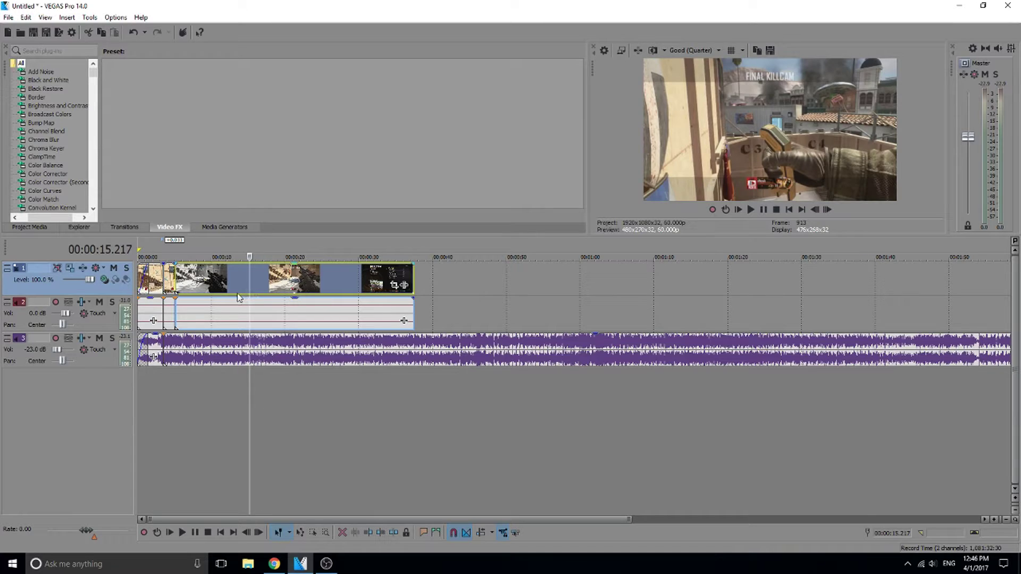
click(236, 294)
click(762, 210)
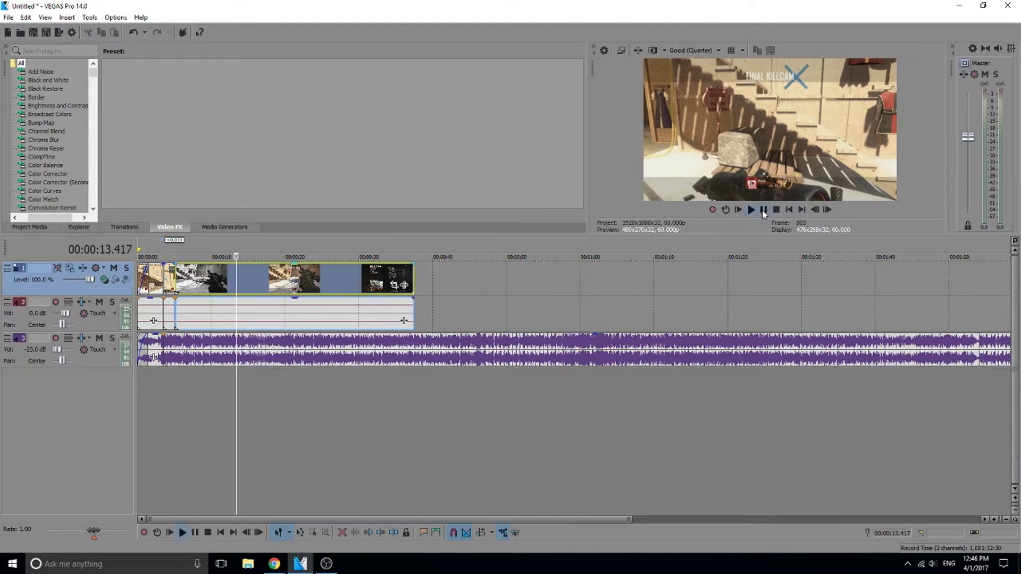
click(762, 210)
click(186, 312)
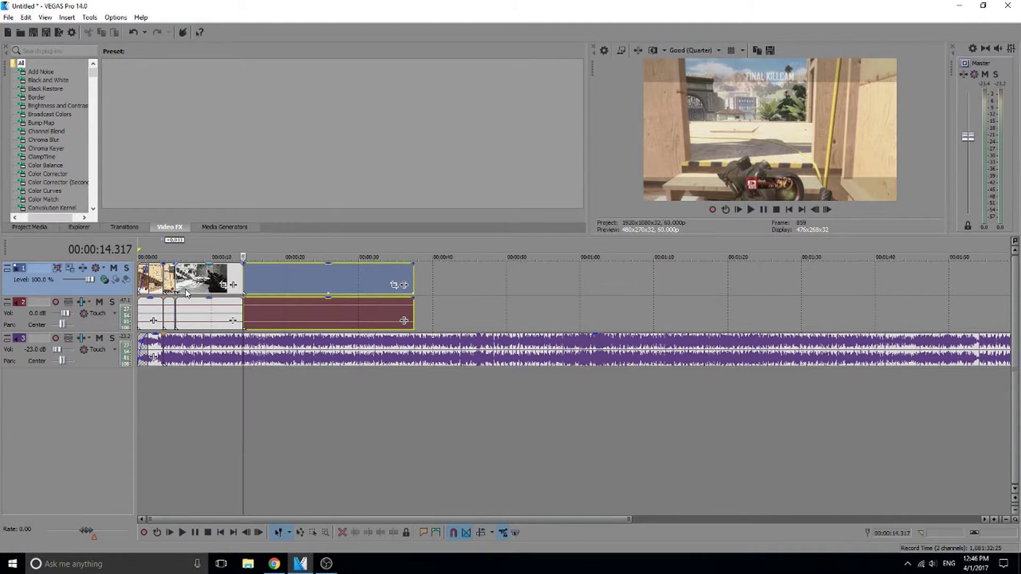
Delete the footage between 00:00:05.150 and 00:00:14.317 and butt the final killcam clip with its audio against the cut at 00:00:05.150
right_click(185, 311)
click(235, 326)
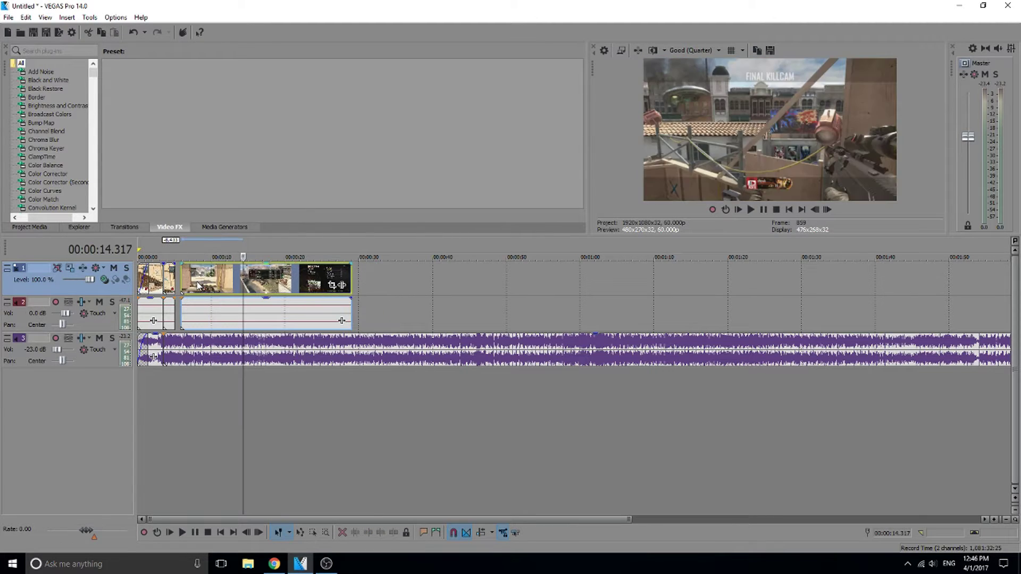
click(174, 282)
click(179, 282)
Play the final killcam clip from its start to listen for the next strong beat in the music
scroll(179, 282, up, 3)
click(751, 209)
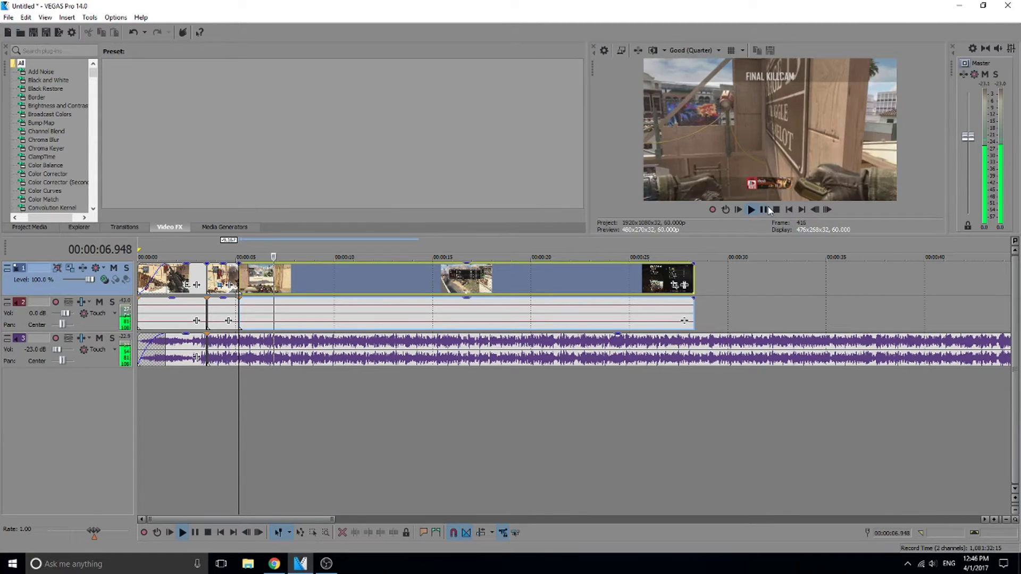
click(769, 210)
Locate the music beat at 00:00:07.850 and split the music and the killcam clip with its audio there
scroll(230, 321, up, 5)
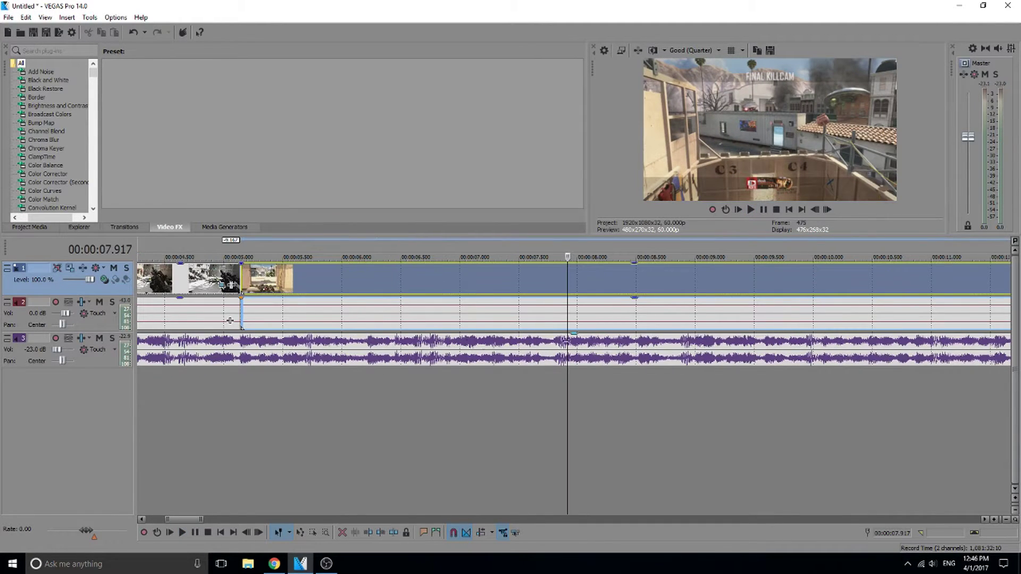
click(553, 349)
scroll(519, 348, up, 1)
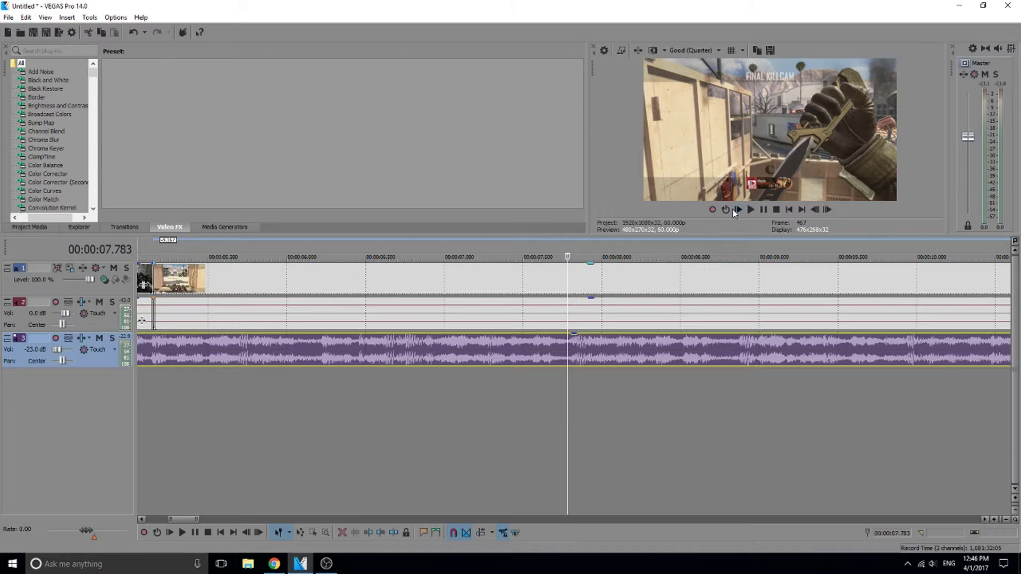
key(space)
click(765, 211)
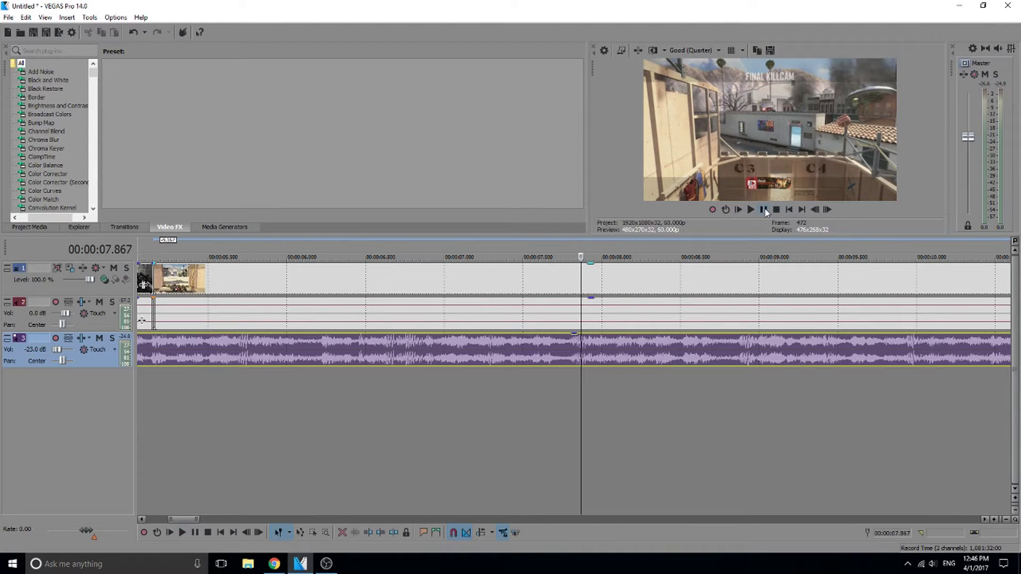
click(818, 211)
key(s)
click(579, 322)
key(s)
scroll(579, 322, down, 4)
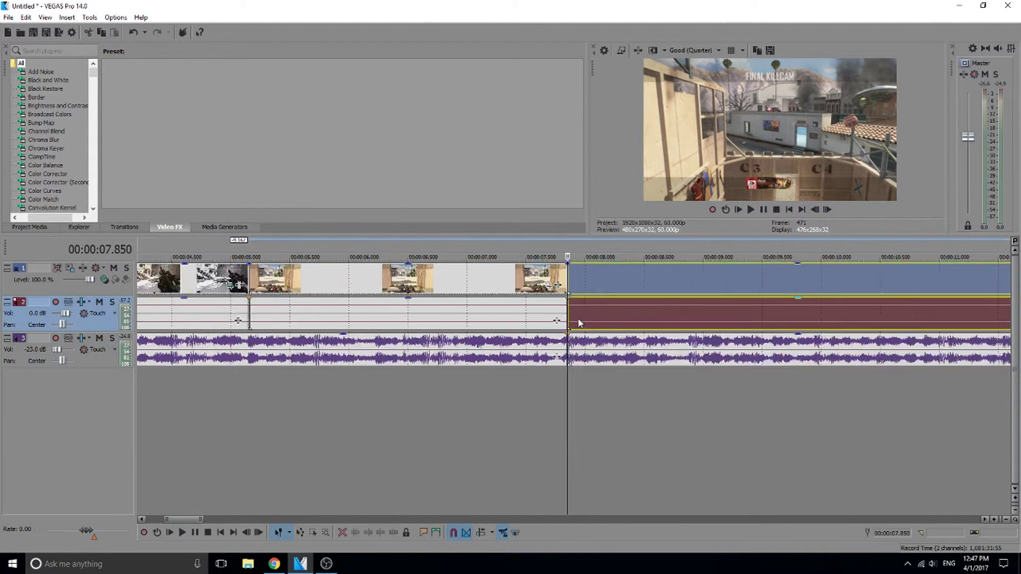
scroll(809, 303, down, 3)
scroll(414, 303, up, 2)
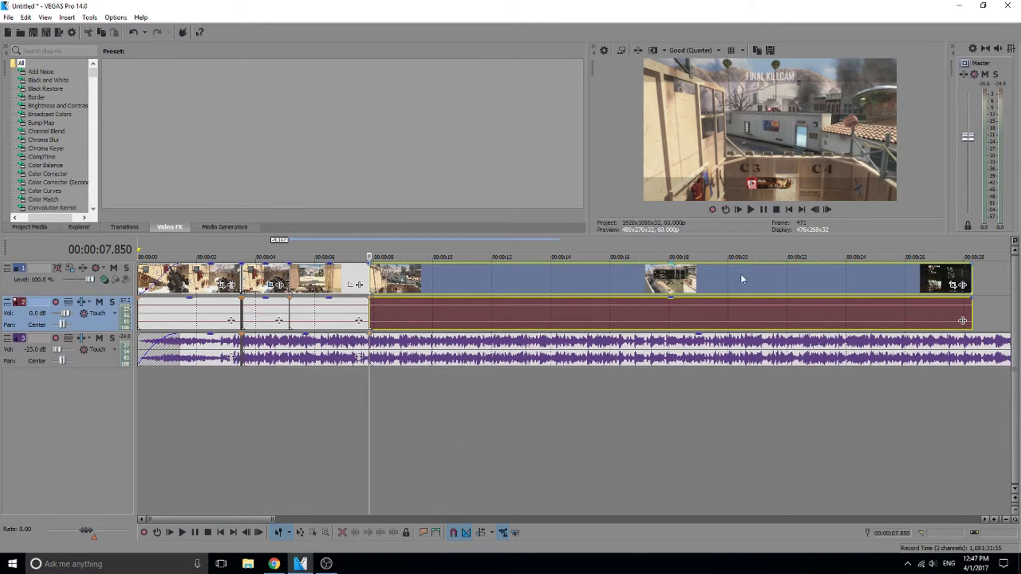
Open the pan/crop settings of the clip starting at 00:00:07.850, try a 1,440 by 810 crop, and delete the keyframe at 0.200
click(954, 286)
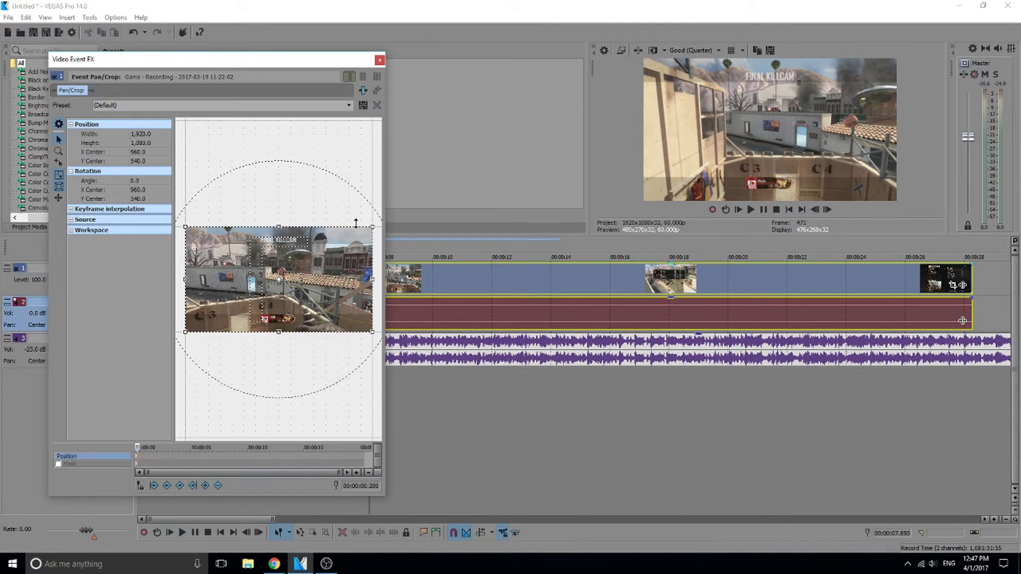
drag(372, 227, 349, 239)
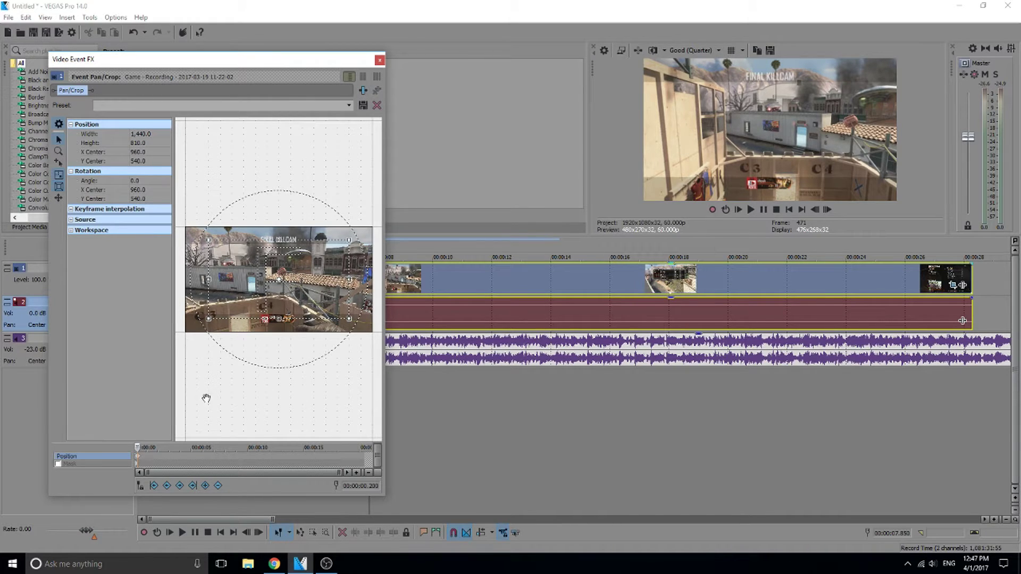
scroll(299, 365, up, 1)
scroll(161, 468, up, 5)
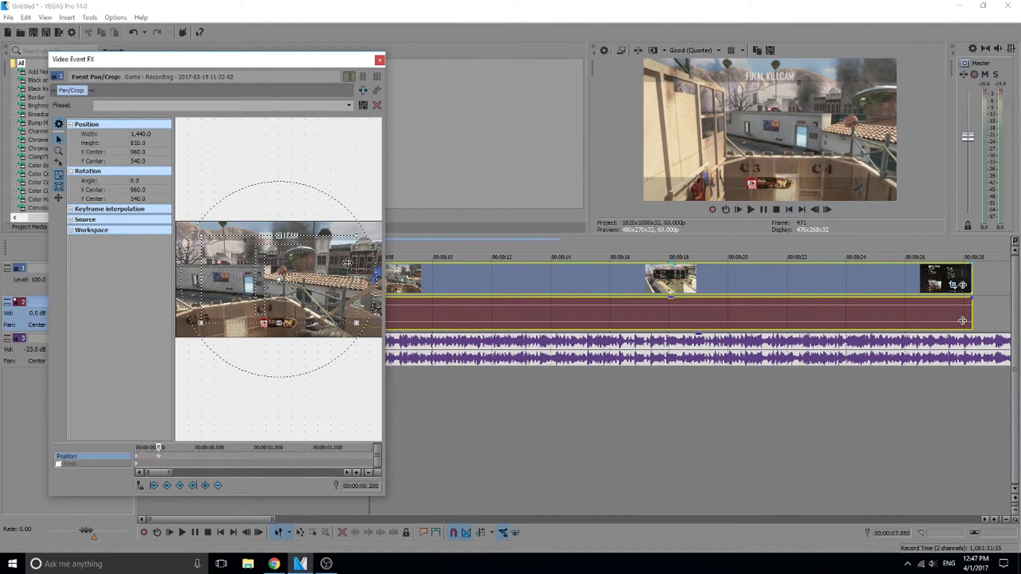
drag(254, 63, 615, 77)
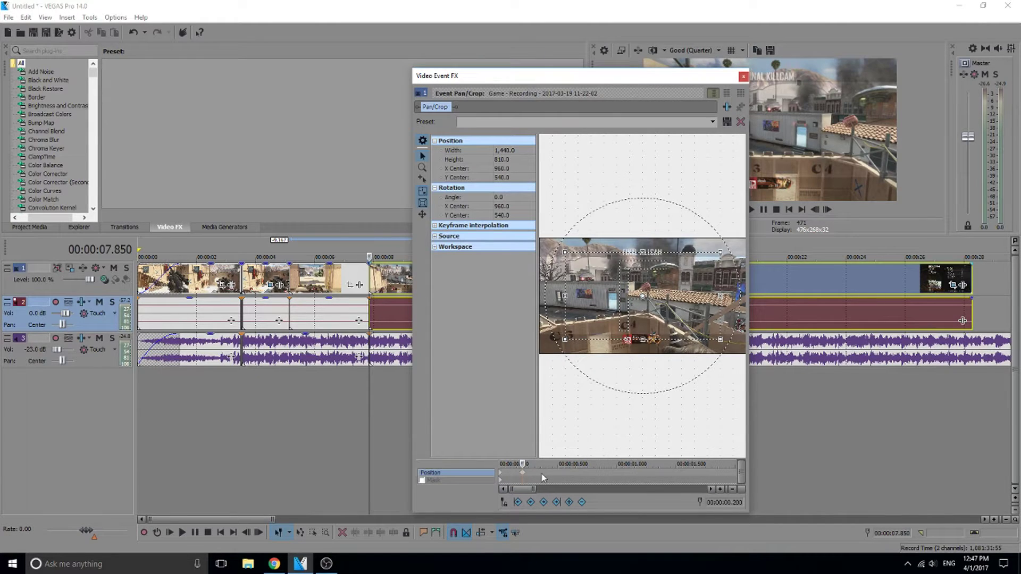
drag(542, 474, 460, 479)
right_click(524, 473)
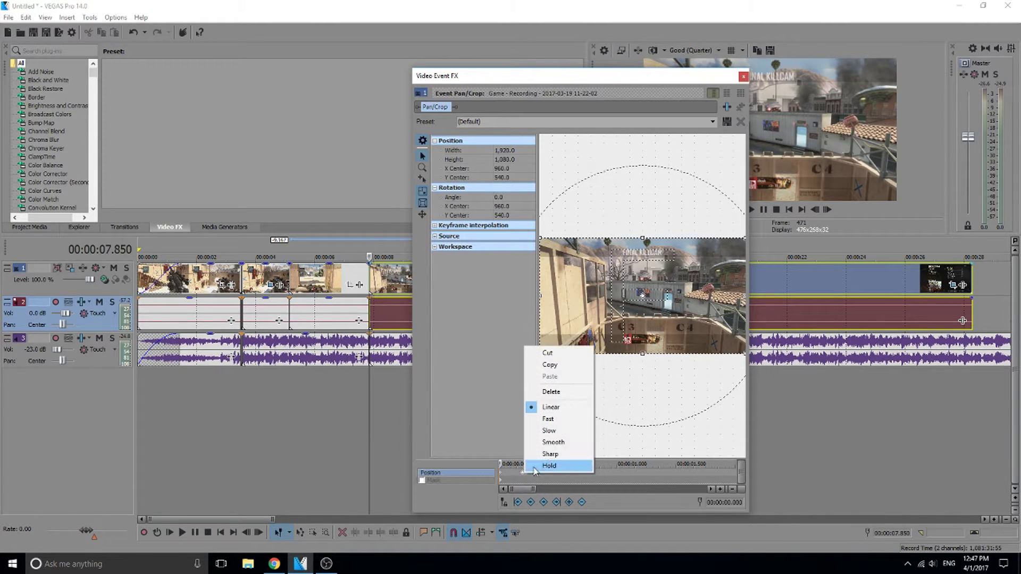
click(551, 392)
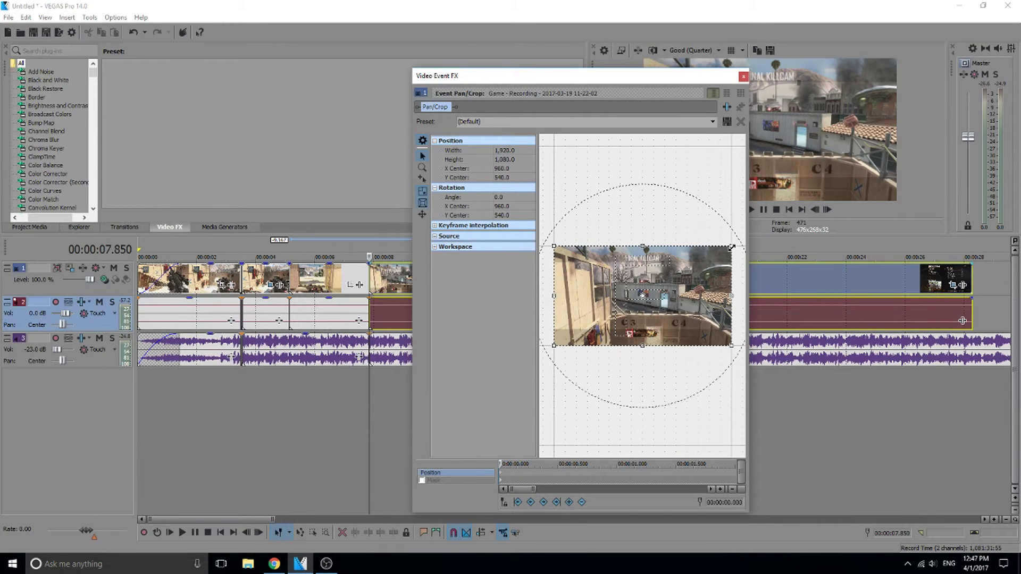
Create a screen pump by cropping to 1,440 by 810 at the clip's start and back to 1,920 by 1,080 at 0.050
drag(731, 248, 710, 259)
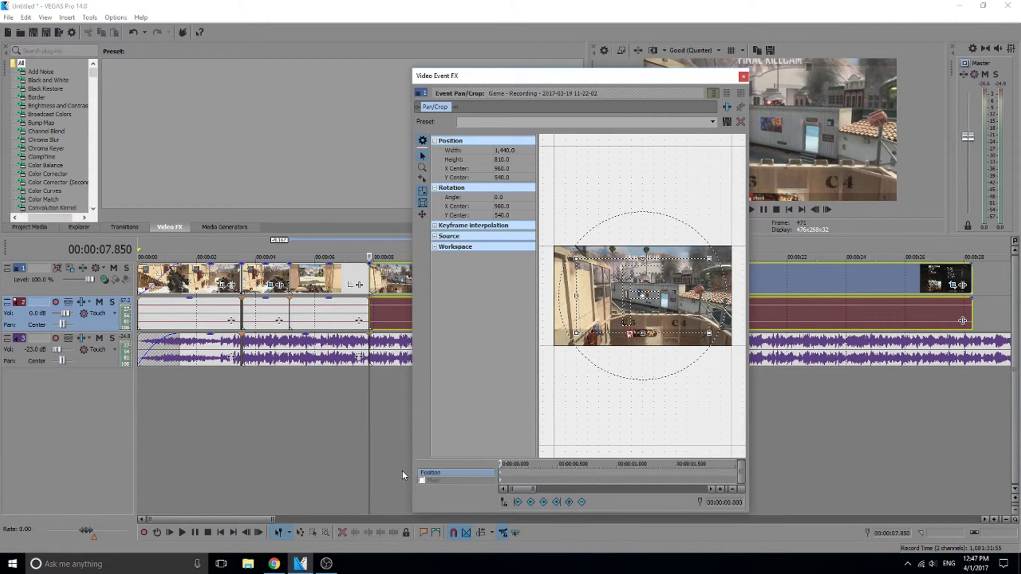
key(Right)
key(Right)
key(Right)
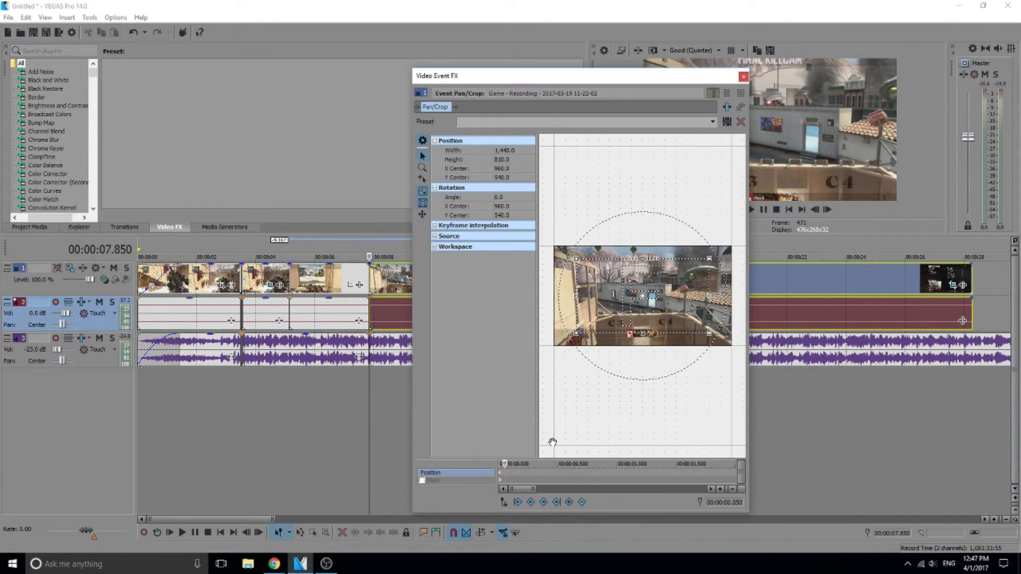
drag(710, 257, 733, 246)
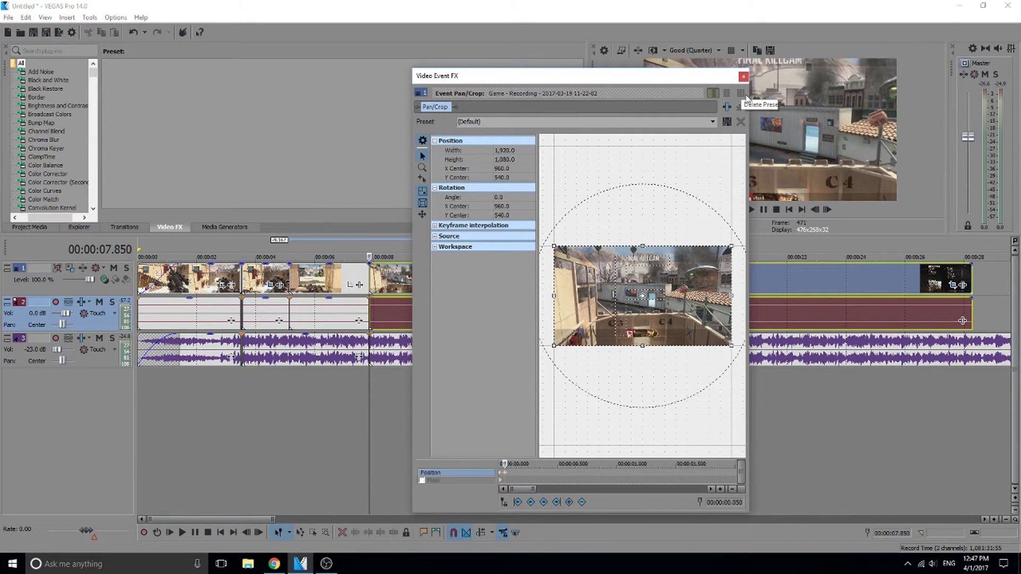
click(743, 76)
Play across the cut at 00:00:07.850 to check the pump and hear the following beat
scroll(451, 287, down, 3)
scroll(286, 288, up, 2)
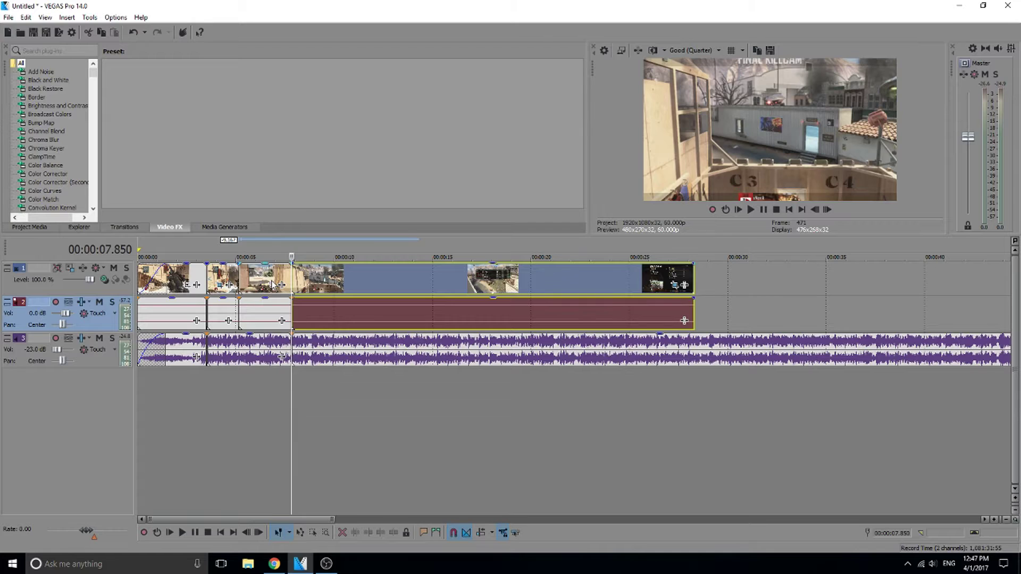
click(266, 285)
click(763, 211)
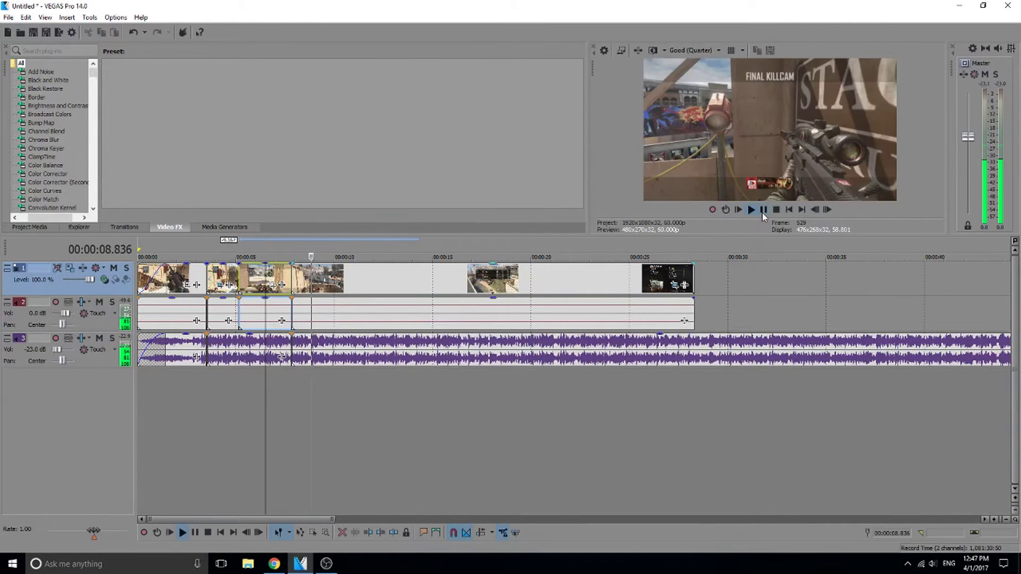
click(764, 210)
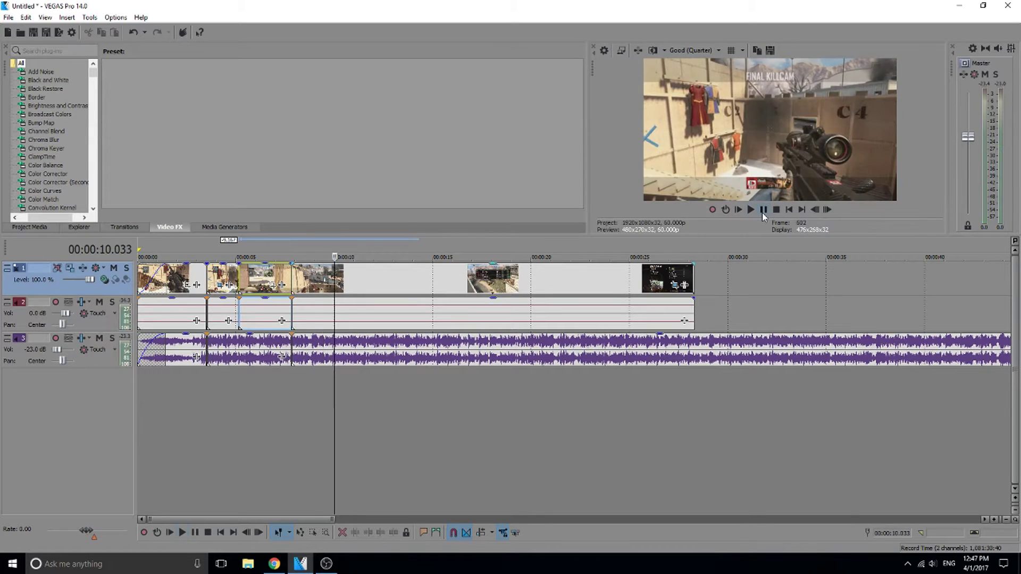
Locate the following music beat at 00:00:09.933 and split the music and the killcam clip with its audio there
scroll(438, 369, up, 5)
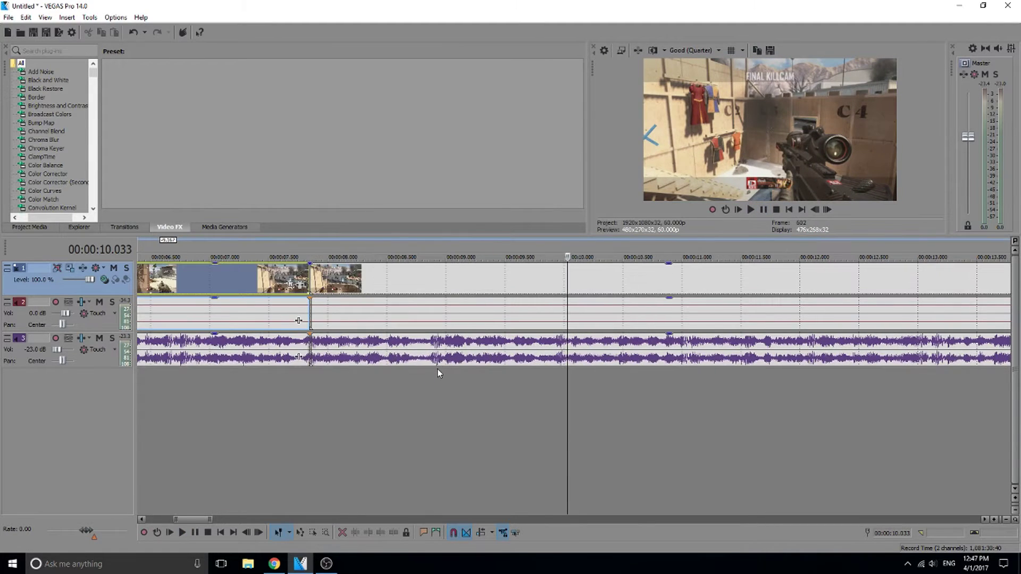
click(559, 343)
scroll(558, 343, up, 3)
click(557, 275)
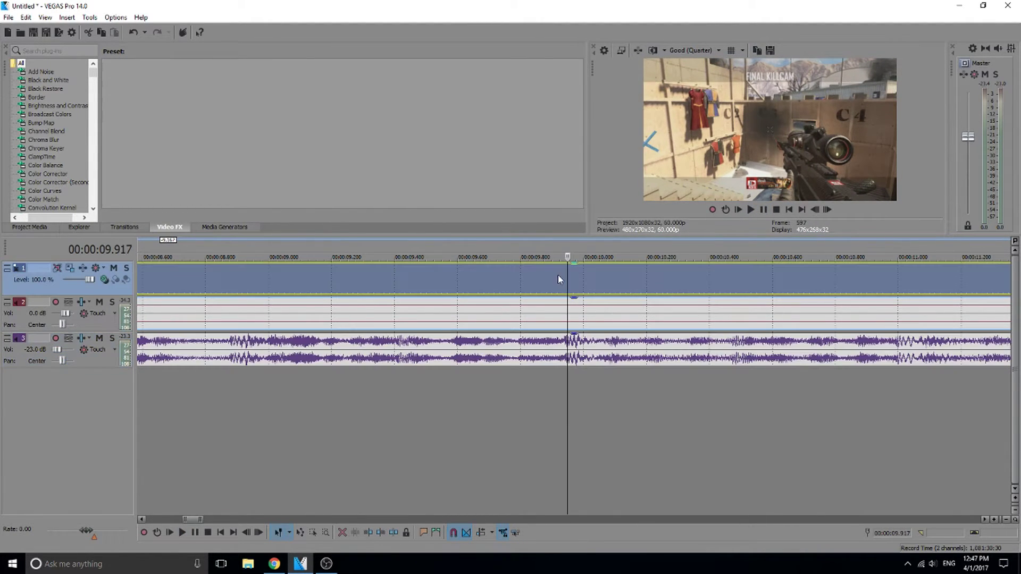
click(831, 212)
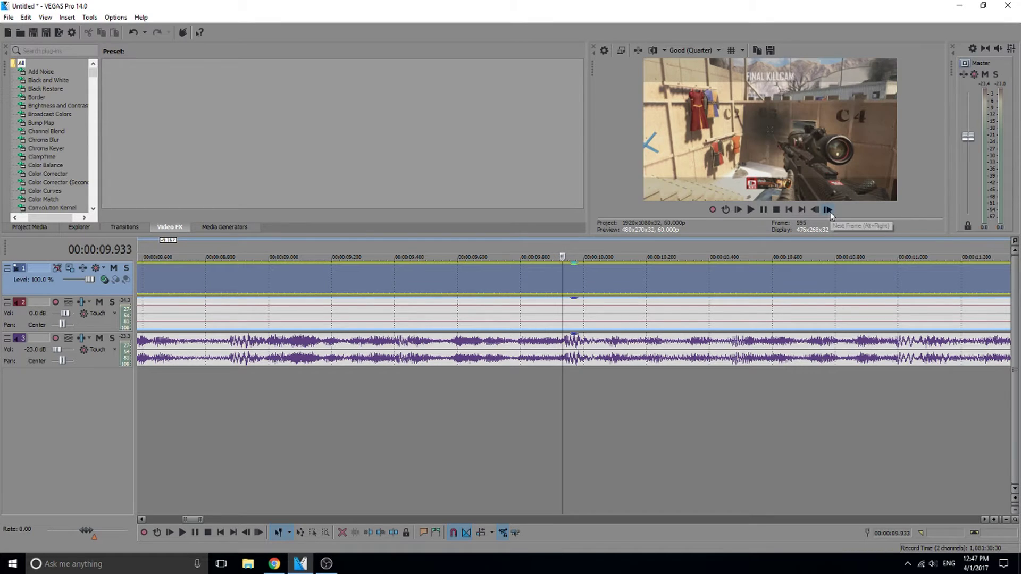
click(562, 345)
key(s)
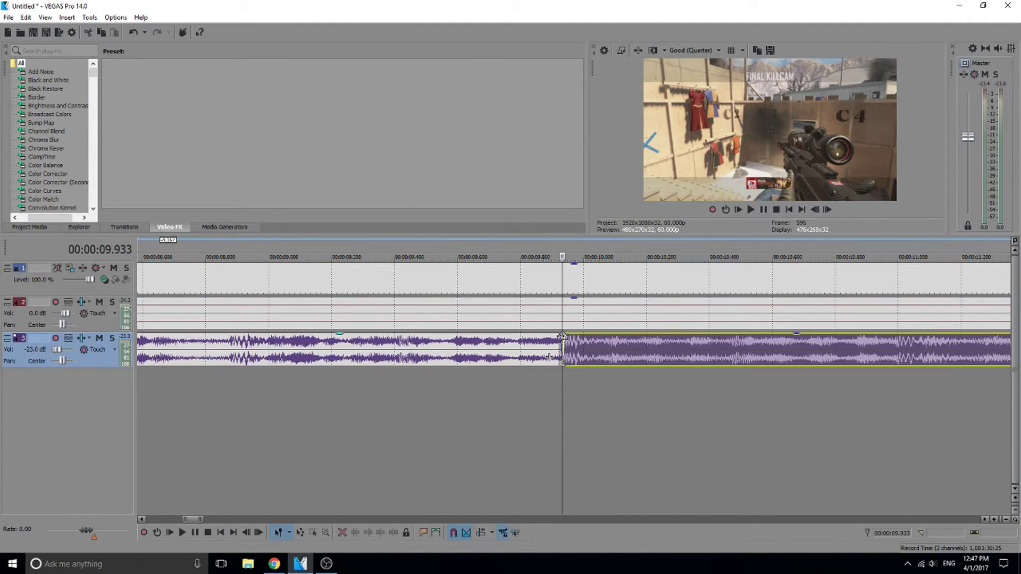
click(565, 289)
key(s)
scroll(563, 287, down, 4)
scroll(566, 288, down, 3)
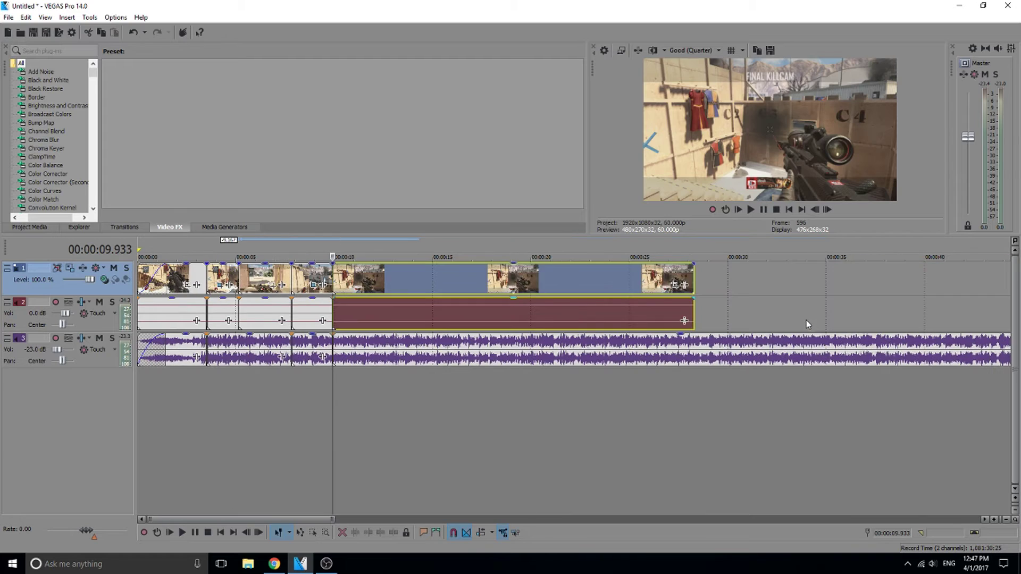
Add a pump to the clip from 00:00:09.933, cropping to 1,440 by 810 at its start and 1,920 by 1,080 at 0.050
click(676, 285)
scroll(519, 478, up, 5)
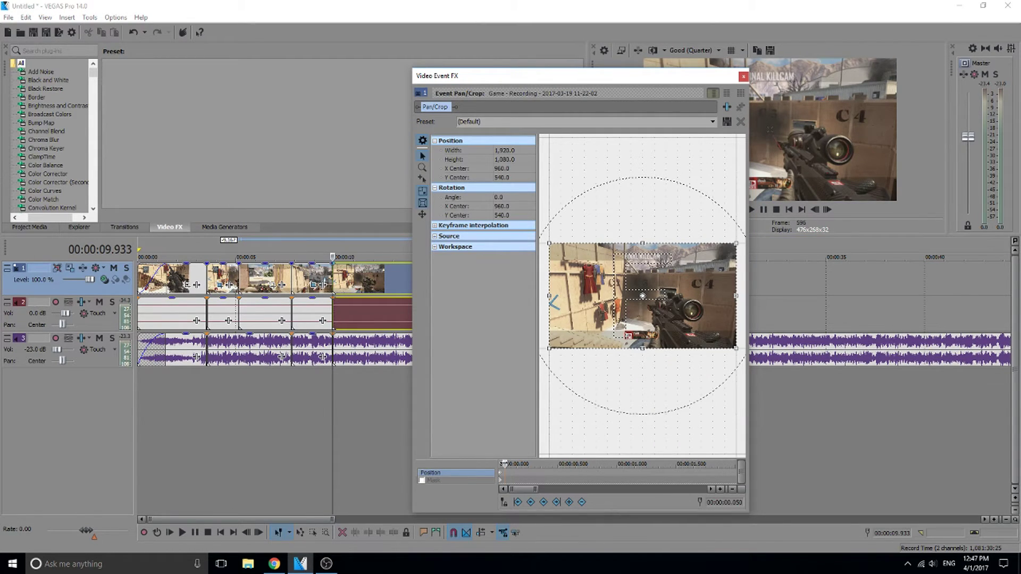
drag(504, 464, 470, 462)
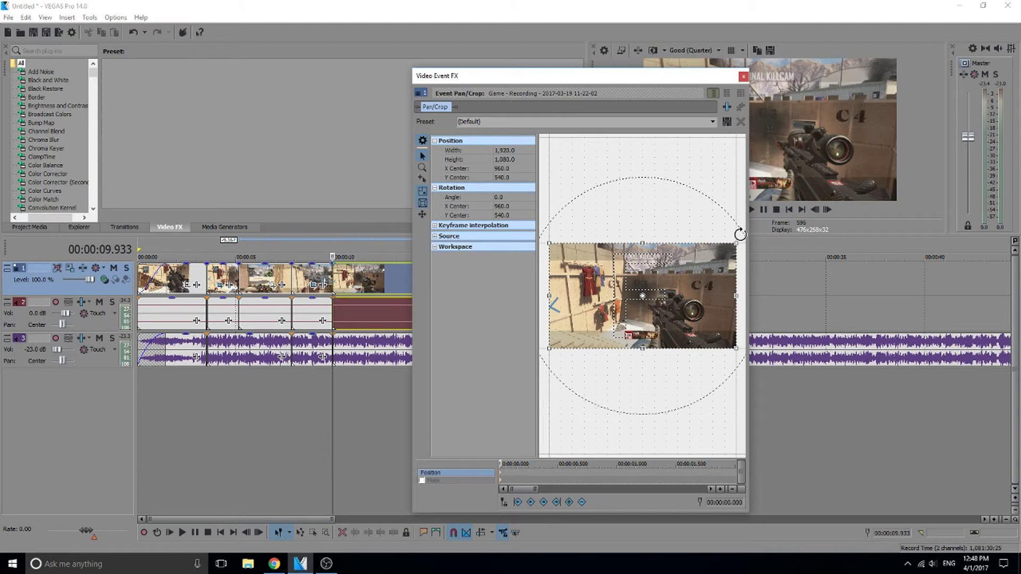
drag(738, 242, 713, 256)
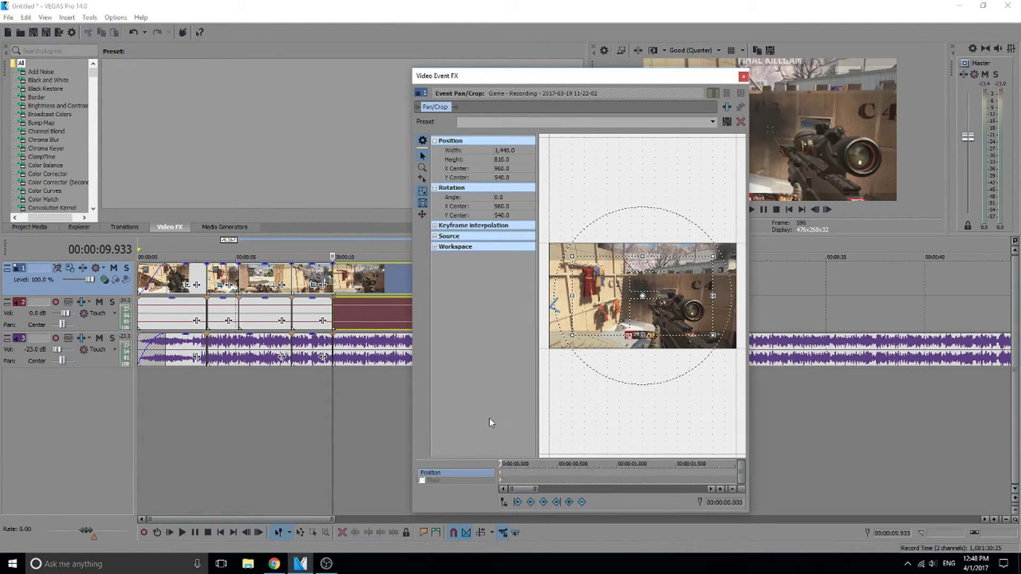
key(Right)
key(Right)
key(Right)
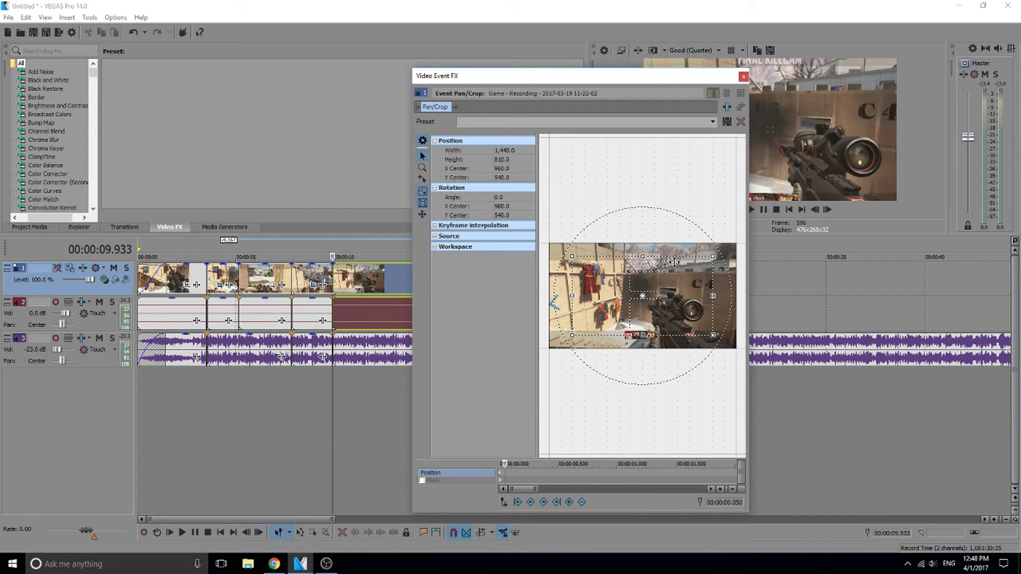
drag(711, 256, 741, 246)
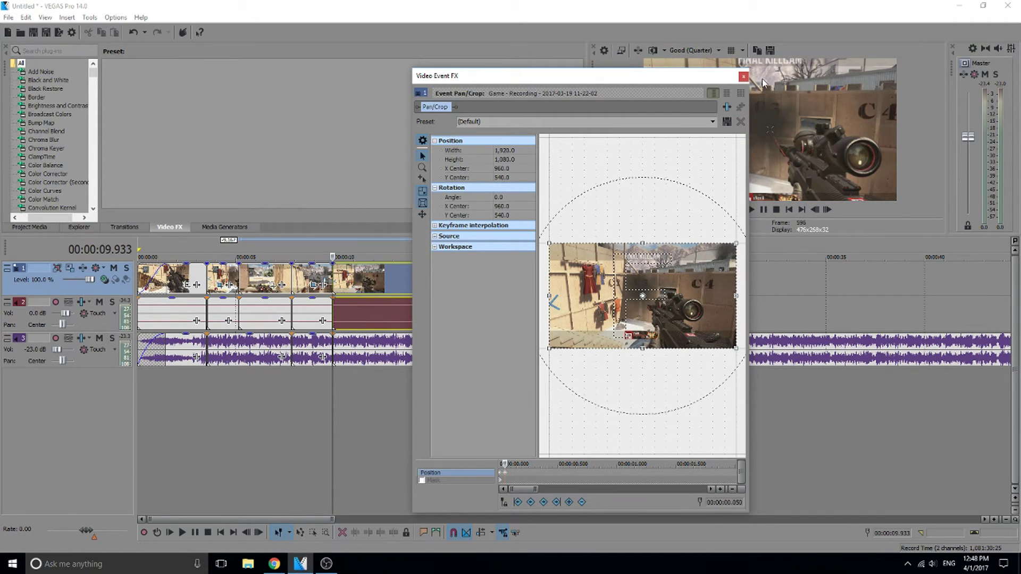
click(743, 77)
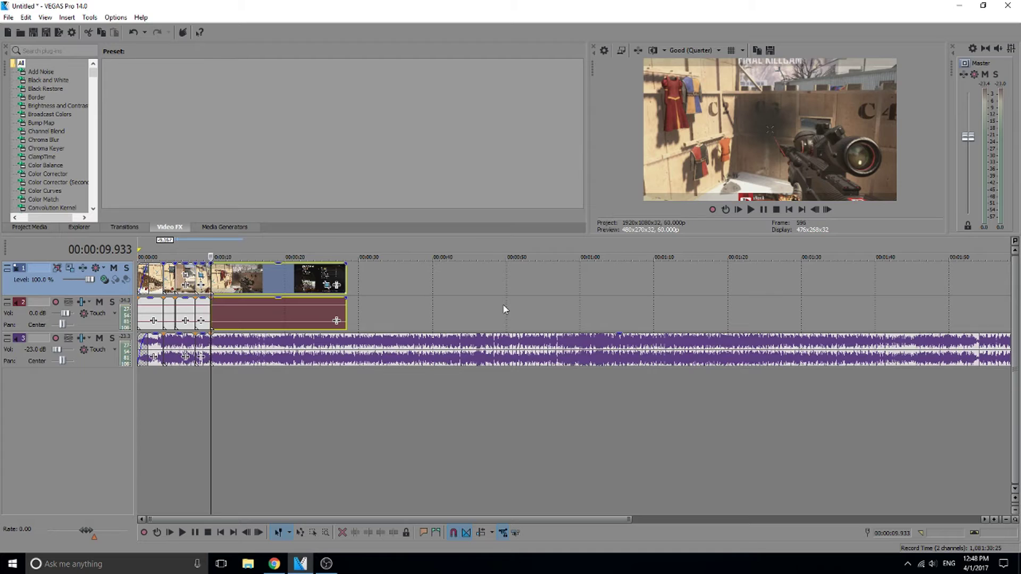
Play the whole edit from the beginning to review the cuts and screen pumps against the music
click(140, 282)
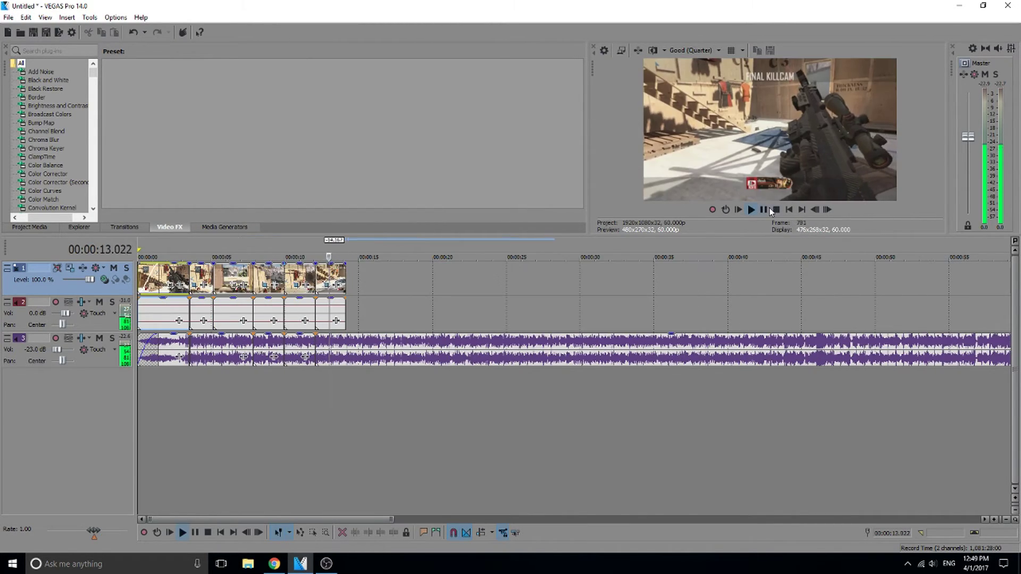
click(766, 209)
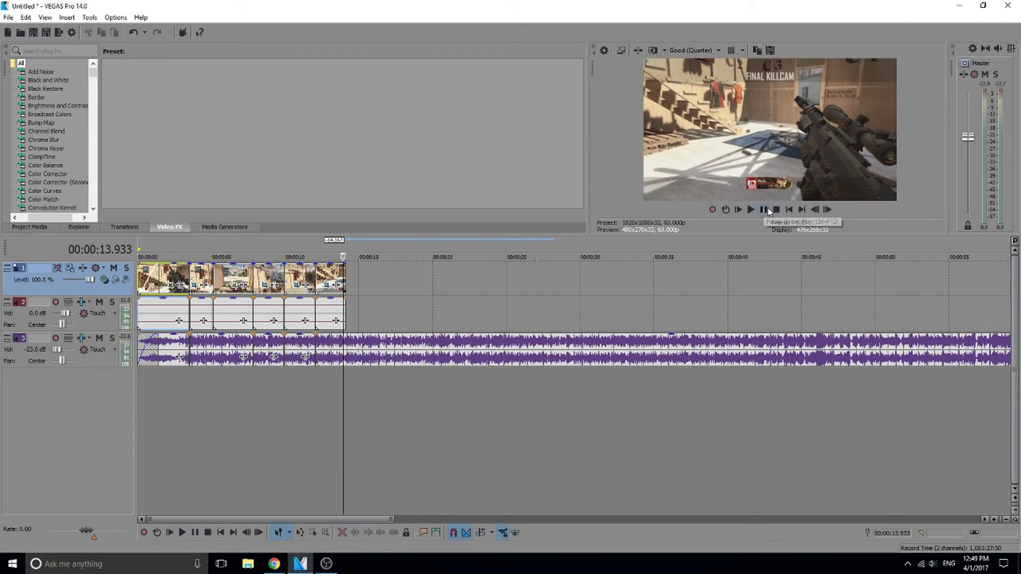